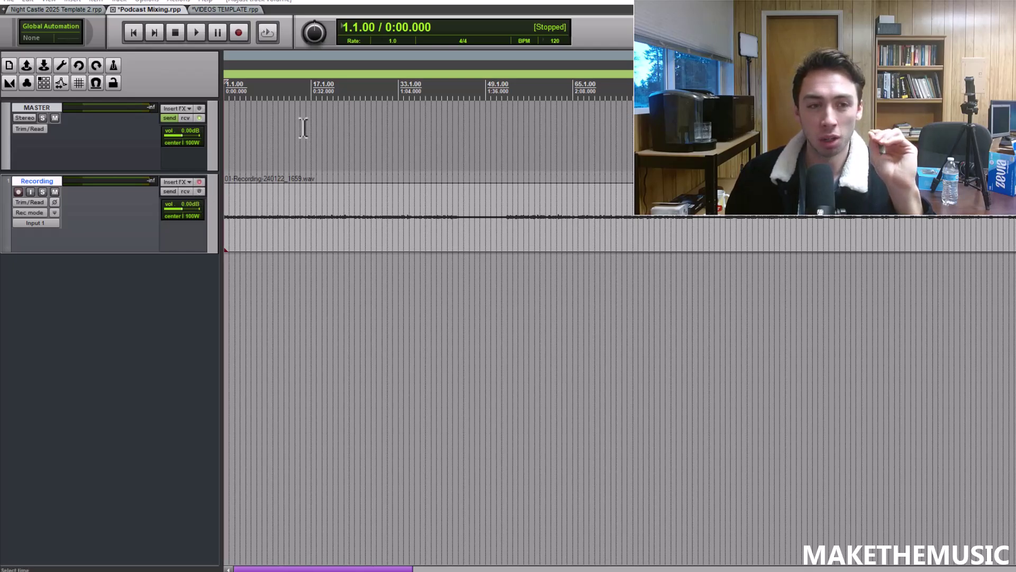
Scroll around the Podcast Mixing project to look over the voice recording item.
{"action": "scroll", "coordinate": [360, 191], "scroll_direction": "down", "scroll_amount": 4}
{"action": "scroll", "coordinate": [359, 173], "scroll_direction": "up", "scroll_amount": 2}
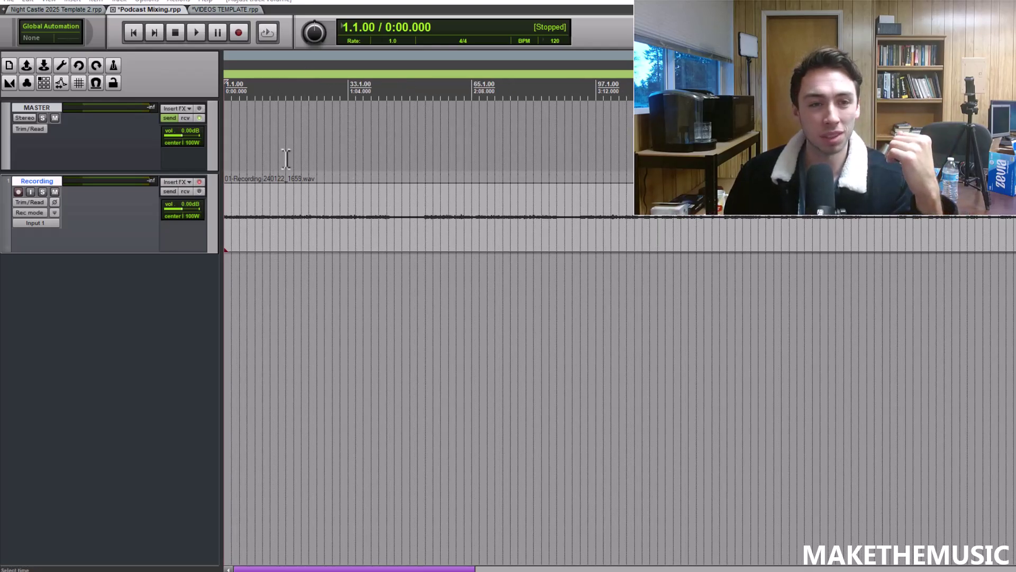
{"action": "scroll", "coordinate": [288, 153], "scroll_direction": "down", "scroll_amount": 2}
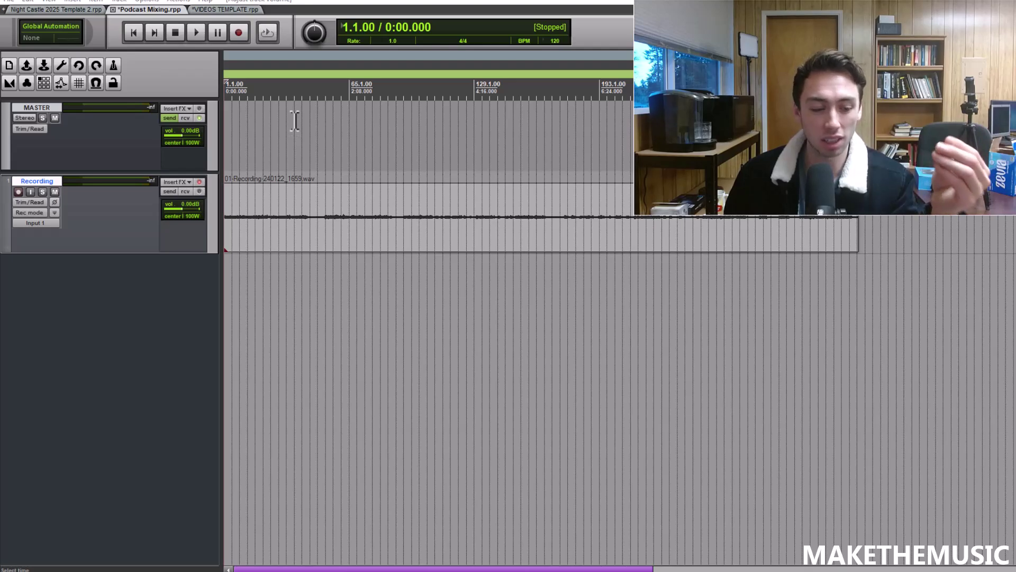
{"action": "scroll", "coordinate": [294, 121], "scroll_direction": "up", "scroll_amount": 2}
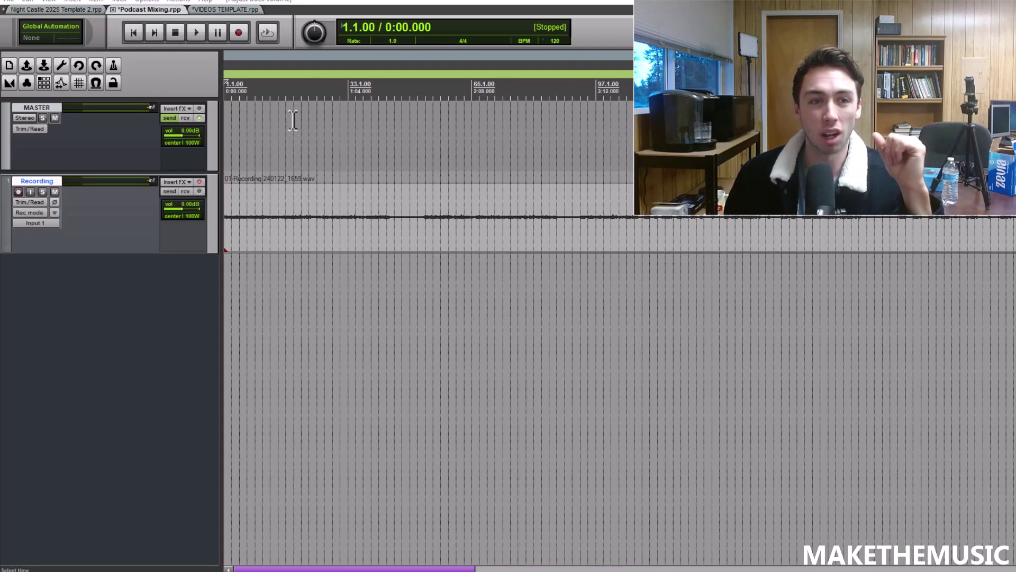
{"action": "scroll", "coordinate": [294, 120], "scroll_direction": "down", "scroll_amount": 2}
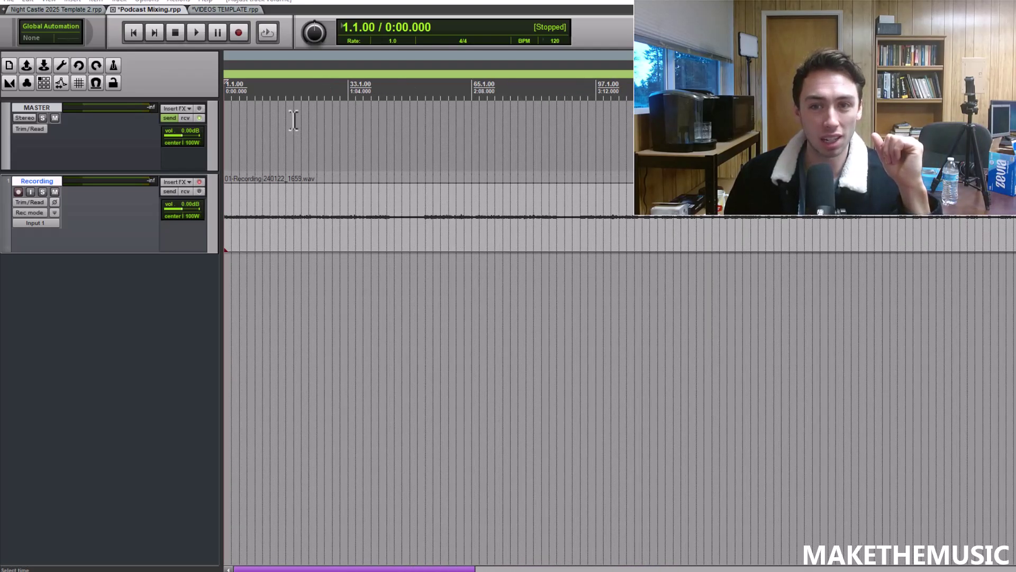
{"action": "scroll", "coordinate": [294, 120], "scroll_direction": "down", "scroll_amount": 4}
{"action": "scroll", "coordinate": [294, 121], "scroll_direction": "up", "scroll_amount": 5}
{"action": "scroll", "coordinate": [293, 121], "scroll_direction": "down", "scroll_amount": 3}
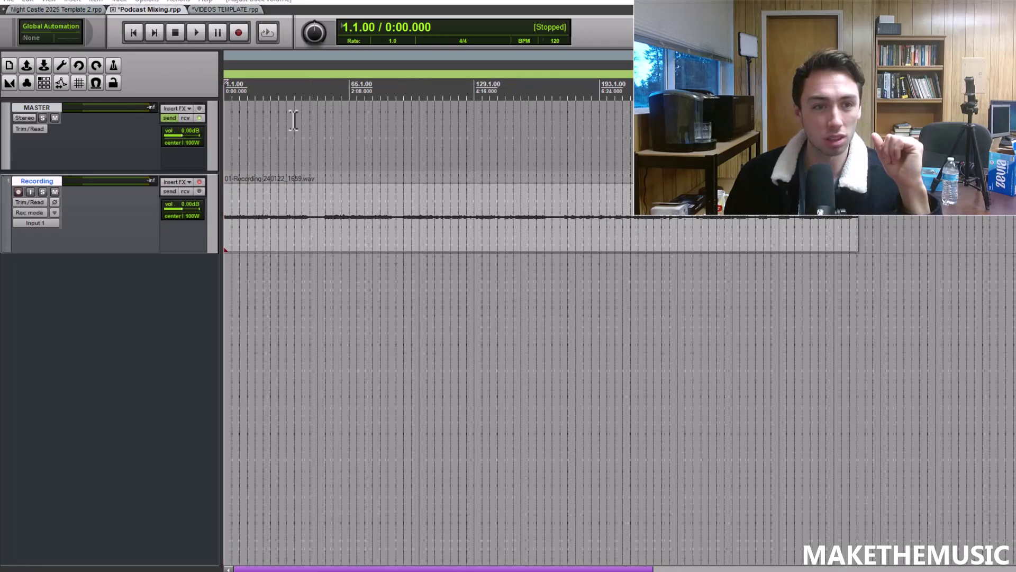
{"action": "scroll", "coordinate": [251, 146], "scroll_direction": "up", "scroll_amount": 2}
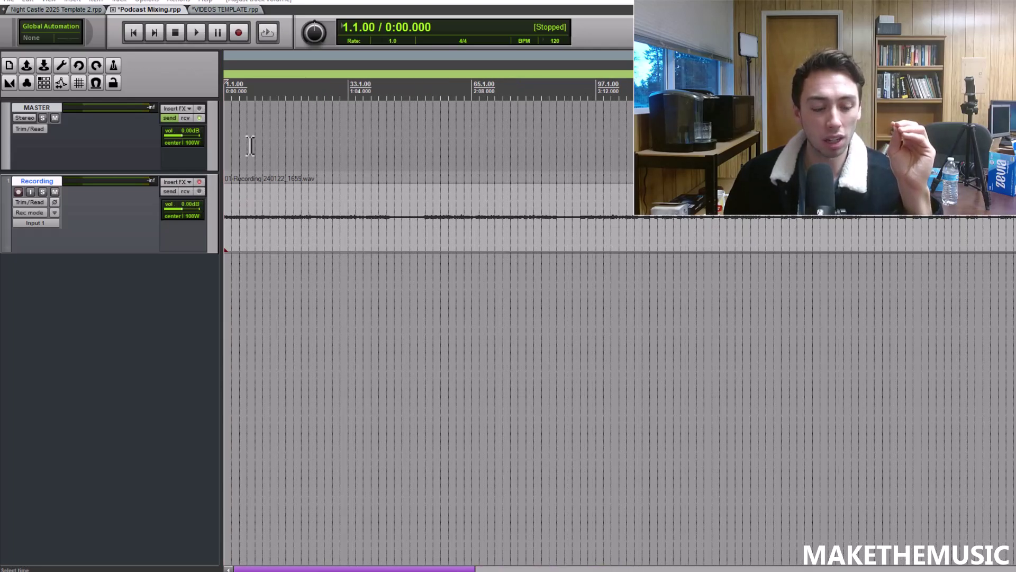
{"action": "scroll", "coordinate": [307, 127], "scroll_direction": "up", "scroll_amount": 2}
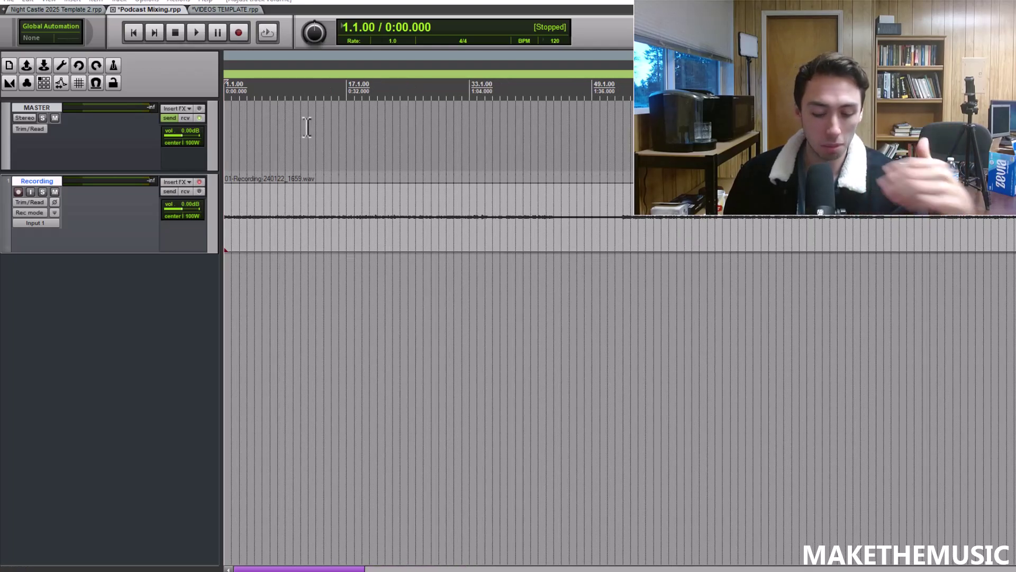
{"action": "scroll", "coordinate": [313, 127], "scroll_direction": "down", "scroll_amount": 2}
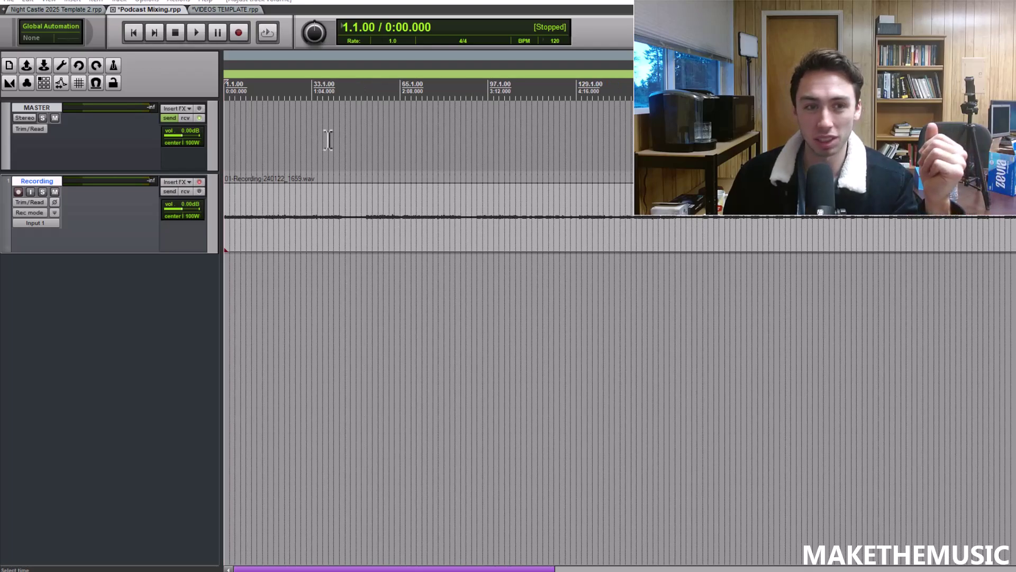
{"action": "scroll", "coordinate": [328, 140], "scroll_direction": "up", "scroll_amount": 4}
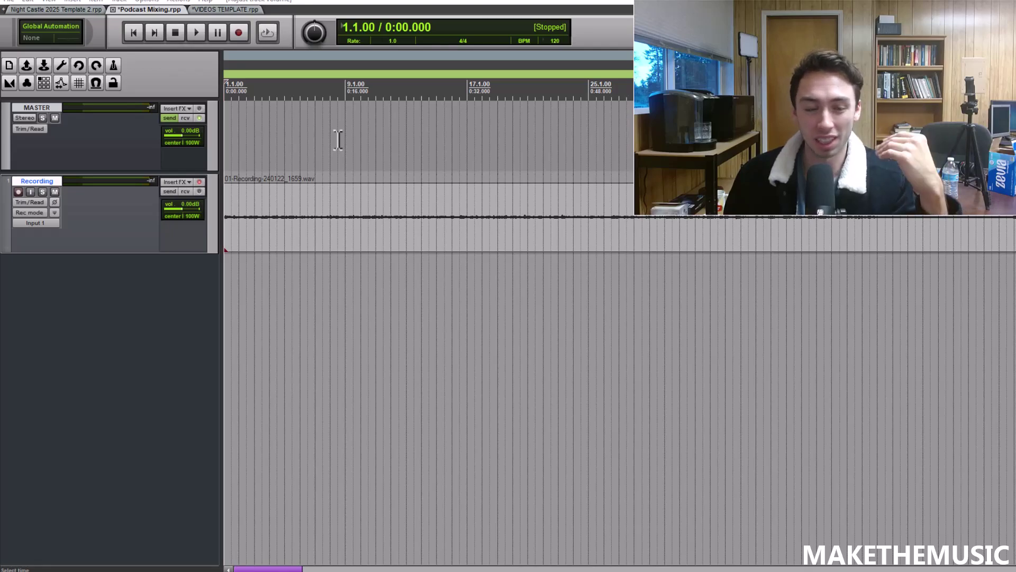
{"action": "scroll", "coordinate": [429, 149], "scroll_direction": "down", "scroll_amount": 4}
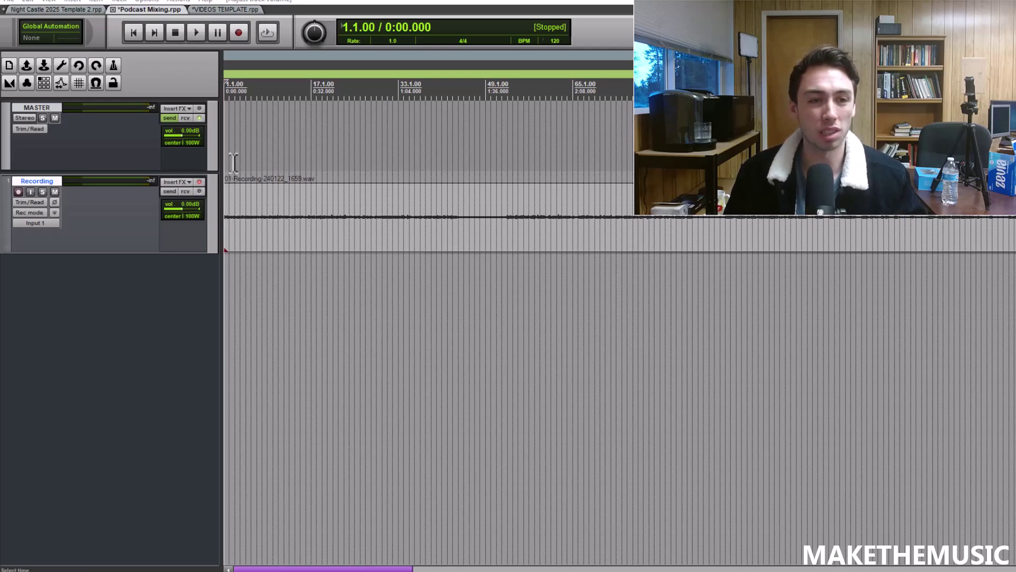
{"action": "scroll", "coordinate": [239, 159], "scroll_direction": "down", "scroll_amount": 3}
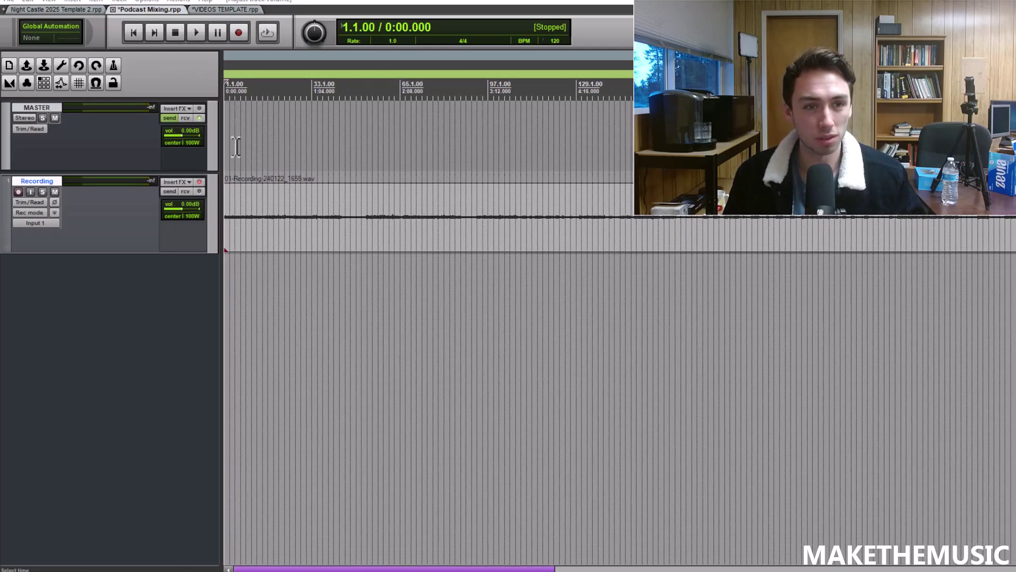
{"action": "scroll", "coordinate": [236, 148], "scroll_direction": "up", "scroll_amount": 3}
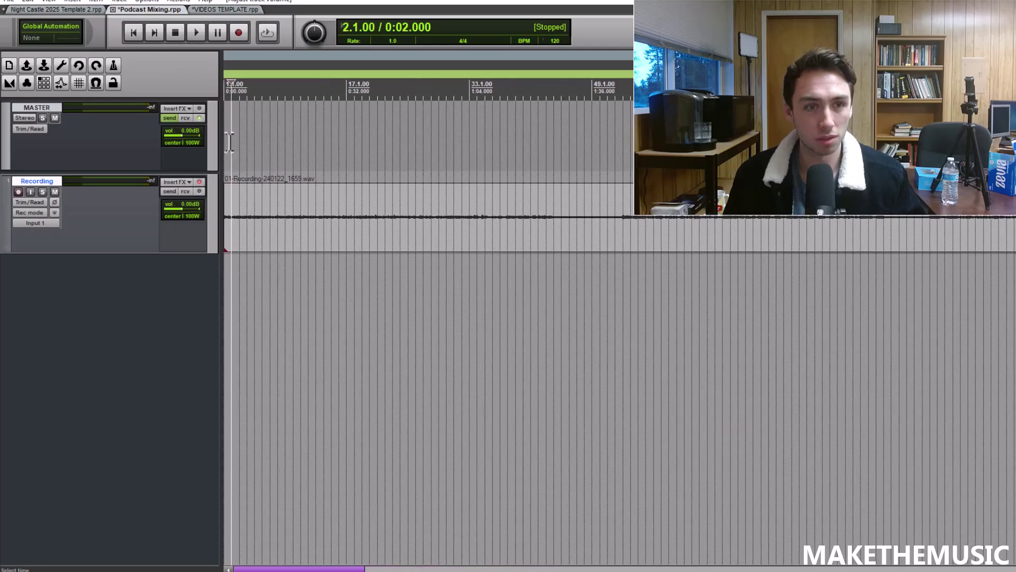
Play the raw voice recording, then stop playback.
{"action": "key", "text": "space"}
{"action": "scroll", "coordinate": [275, 132], "scroll_direction": "up", "scroll_amount": 2}
{"action": "scroll", "coordinate": [285, 154], "scroll_direction": "down", "scroll_amount": 6}
{"action": "scroll", "coordinate": [284, 158], "scroll_direction": "down", "scroll_amount": 2}
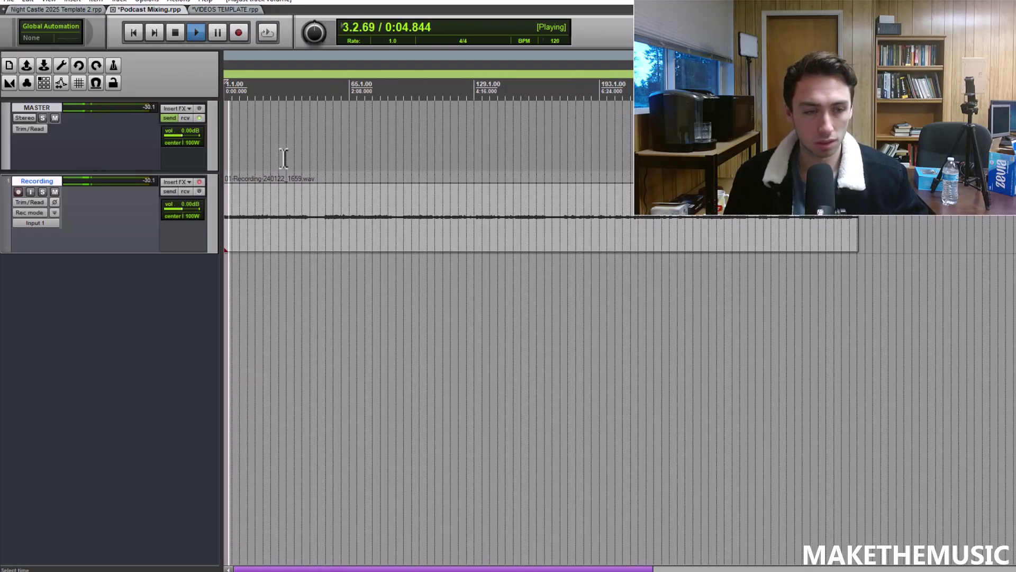
{"action": "scroll", "coordinate": [283, 157], "scroll_direction": "up", "scroll_amount": 4}
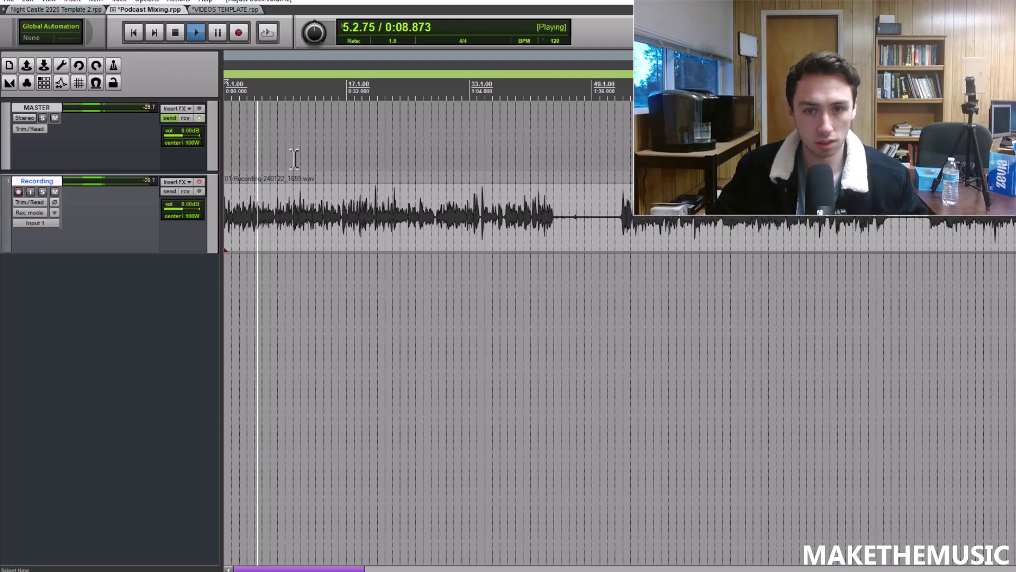
{"action": "scroll", "coordinate": [370, 148], "scroll_direction": "down", "scroll_amount": 1}
{"action": "key", "text": "space"}
{"action": "scroll", "coordinate": [333, 116], "scroll_direction": "up", "scroll_amount": 4}
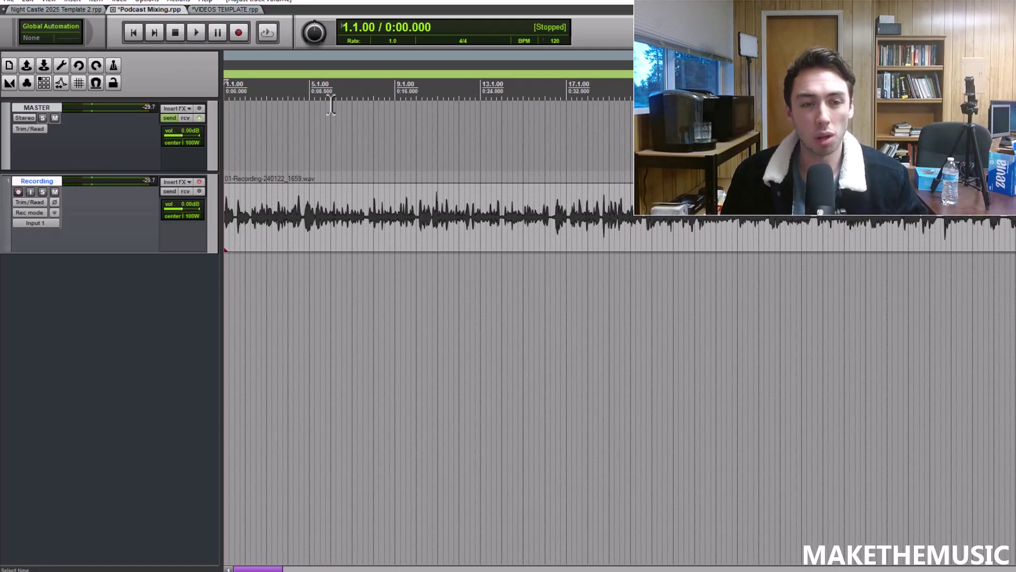
{"action": "scroll", "coordinate": [331, 104], "scroll_direction": "down", "scroll_amount": 3}
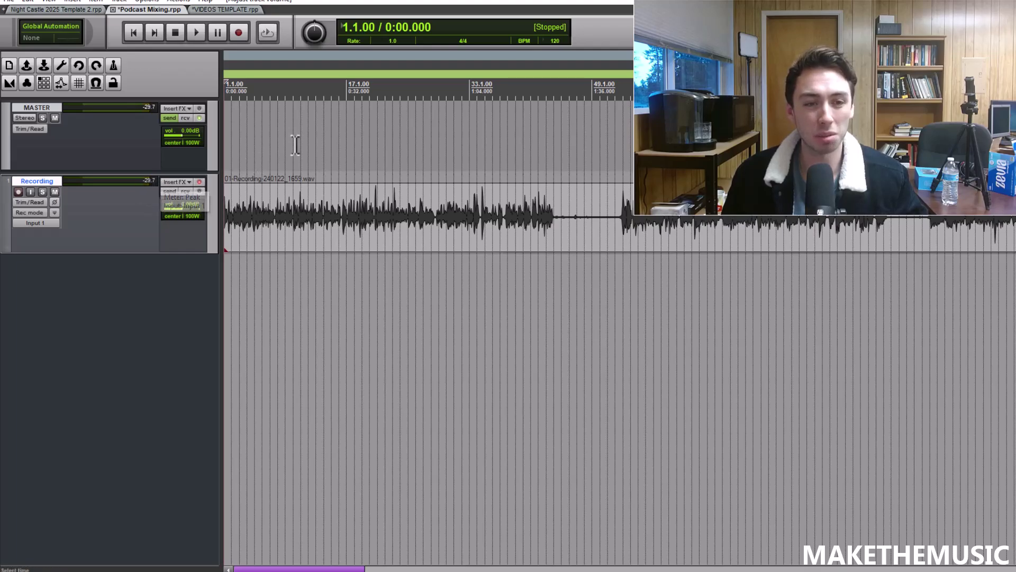
{"action": "scroll", "coordinate": [311, 137], "scroll_direction": "down", "scroll_amount": 2}
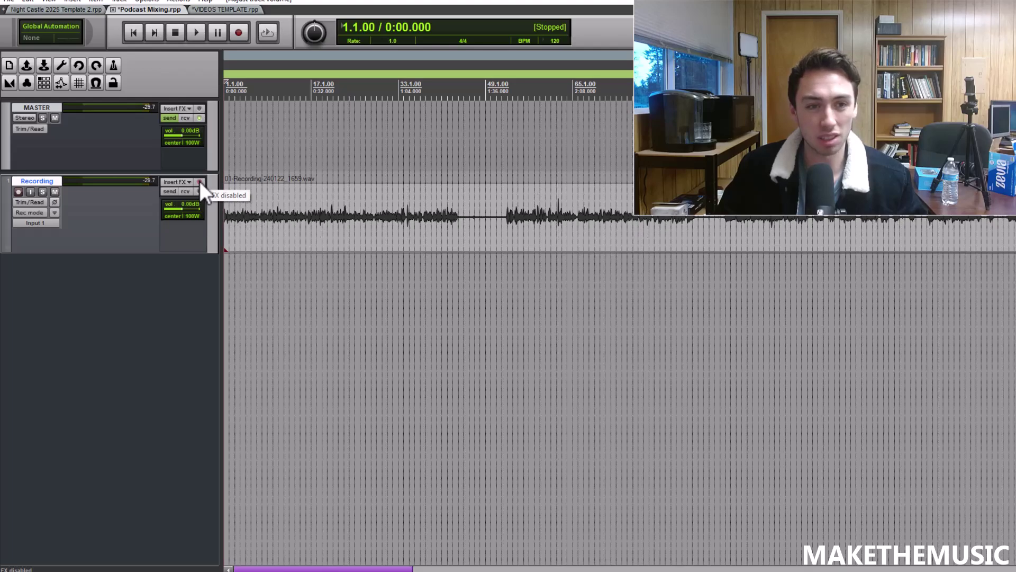
Set the edit position at 1:24, then move it back to 2.1.00.
{"action": "left_click", "coordinate": [455, 155]}
{"action": "scroll", "coordinate": [625, 177], "scroll_direction": "up", "scroll_amount": 3}
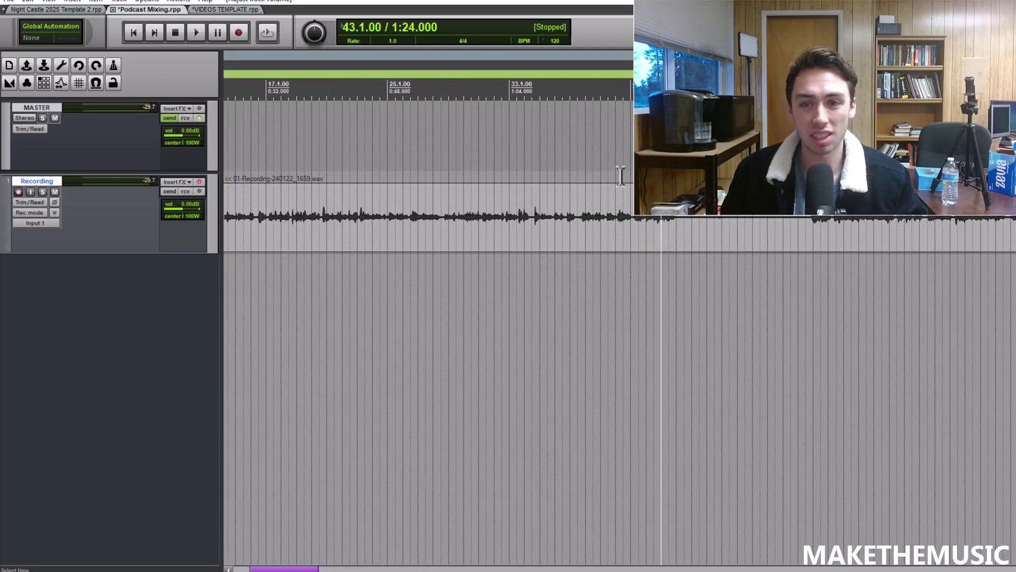
{"action": "scroll", "coordinate": [341, 151], "scroll_direction": "down", "scroll_amount": 4}
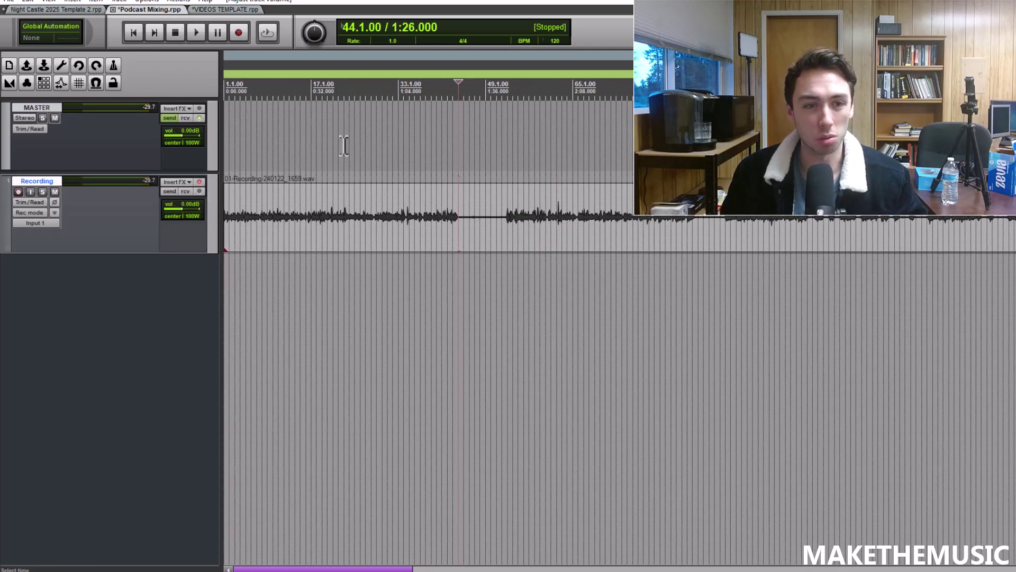
{"action": "left_click", "coordinate": [228, 154]}
Re-enable the Recording track's effects and bypass ReaGate, Master Limiter and De-esser.
{"action": "left_click", "coordinate": [198, 182]}
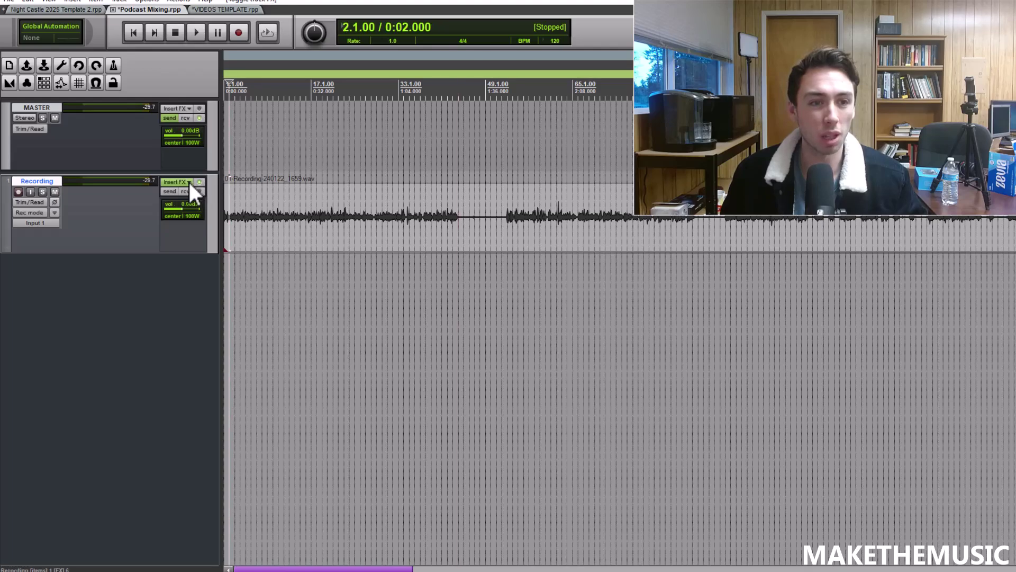
{"action": "left_click", "coordinate": [189, 182]}
{"action": "left_click", "coordinate": [27, 96]}
{"action": "left_click", "coordinate": [28, 86]}
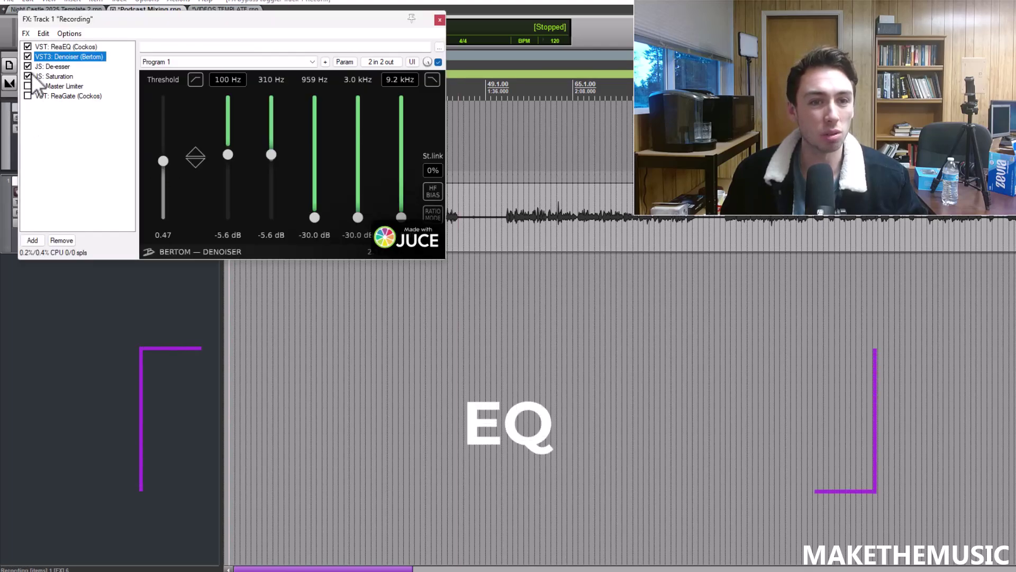
{"action": "left_click", "coordinate": [28, 66]}
Raise the Denoiser's 959 Hz and 9.2 kHz bands to -12.6 and -14.2 dB; set the edit position to 0:01.
{"action": "left_click_drag", "start_coordinate": [315, 217], "coordinate": [315, 190]}
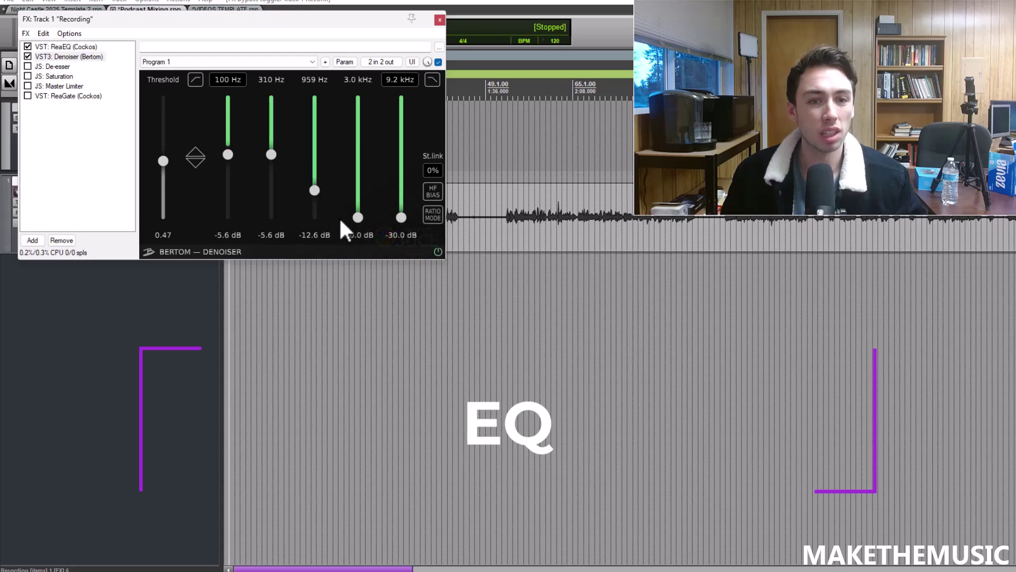
{"action": "left_click_drag", "start_coordinate": [400, 217], "coordinate": [401, 196]}
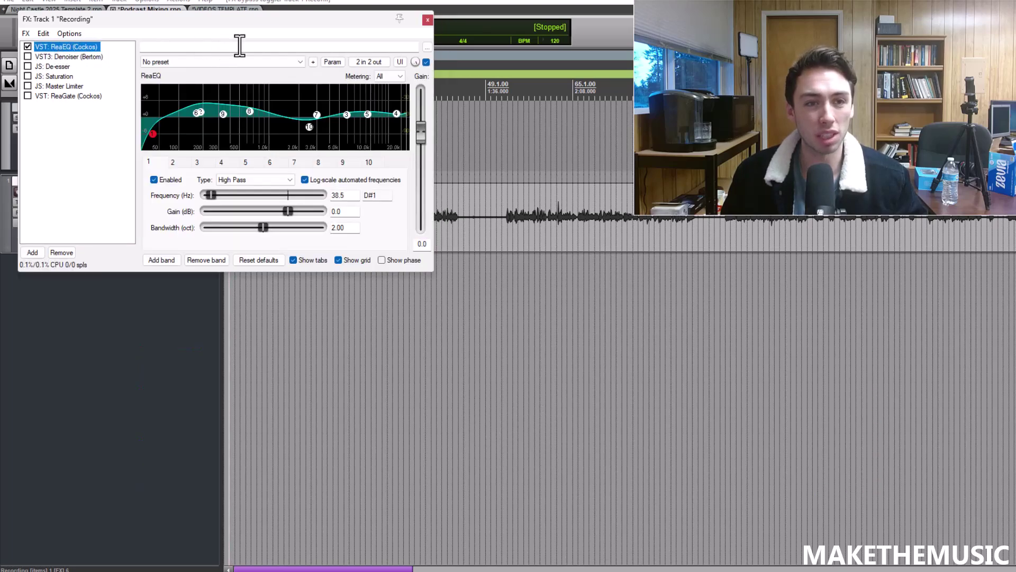
{"action": "left_click_drag", "start_coordinate": [278, 18], "coordinate": [547, 167]}
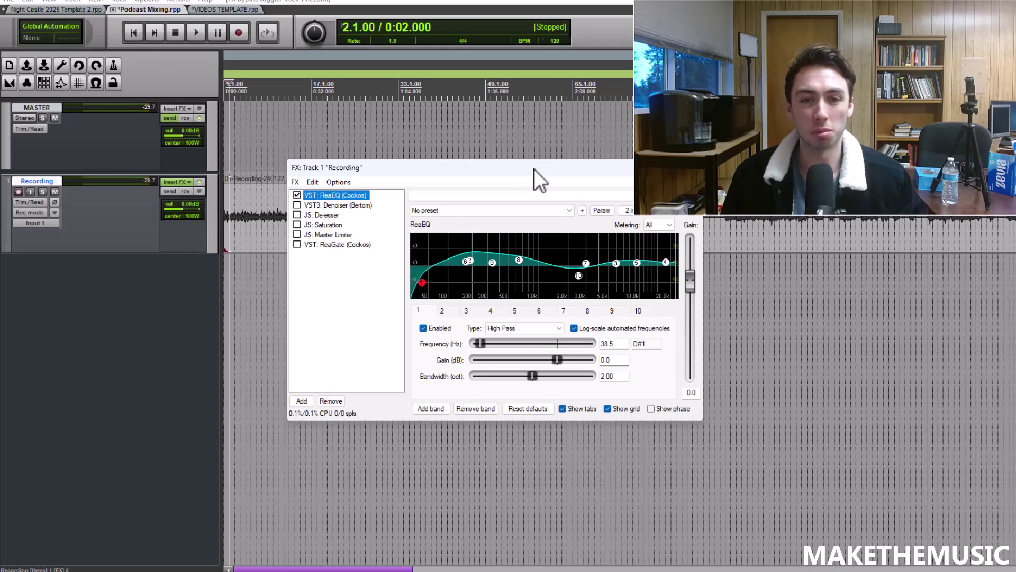
{"action": "left_click_drag", "start_coordinate": [534, 169], "coordinate": [548, 144]}
{"action": "left_click", "coordinate": [227, 144]}
Play the EQ'd voice and raise the Recording track volume to +6.16 dB.
{"action": "scroll", "coordinate": [227, 144], "scroll_direction": "up", "scroll_amount": 2}
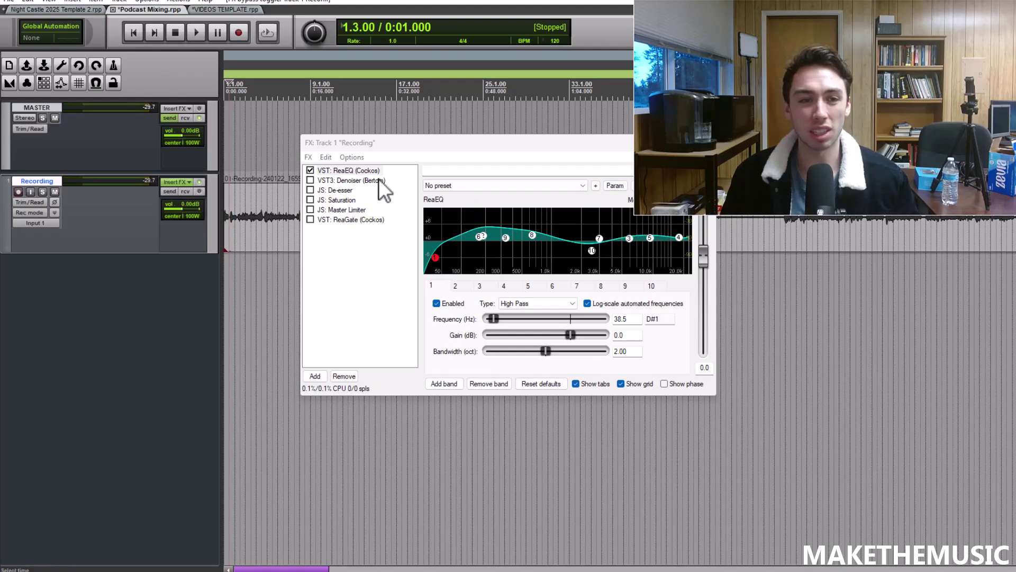
{"action": "key", "text": "space"}
{"action": "scroll", "coordinate": [311, 126], "scroll_direction": "up", "scroll_amount": 2}
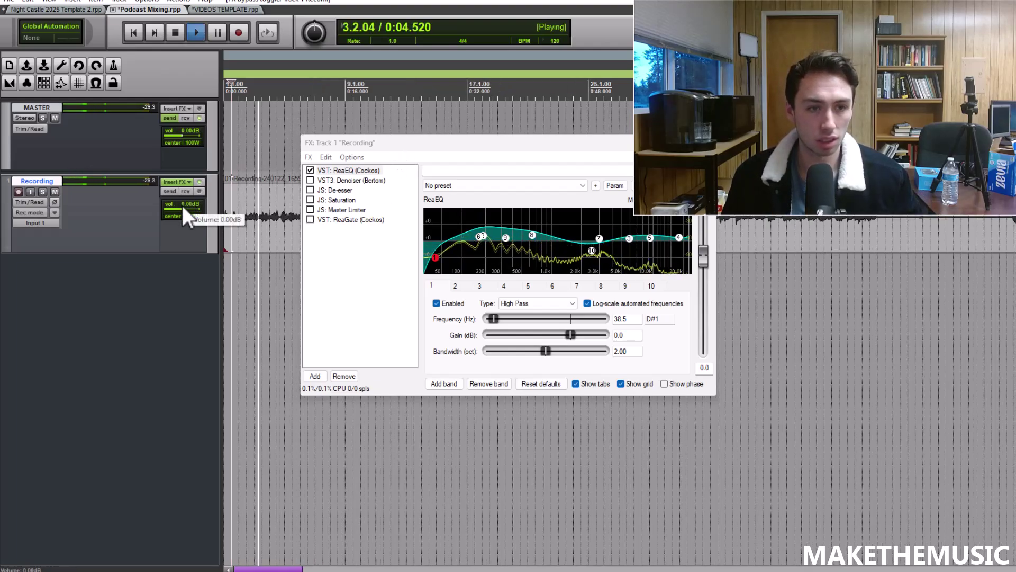
{"action": "left_click_drag", "start_coordinate": [182, 206], "coordinate": [190, 205]}
{"action": "key", "text": "space"}
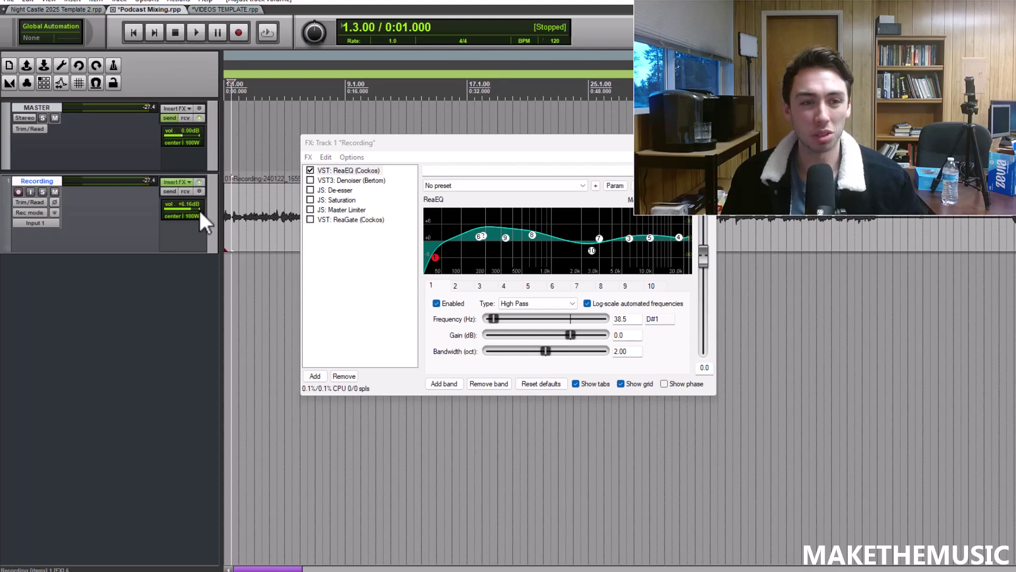
Replay at the louder volume, bypassing ReaEQ and turning it back on to compare.
{"action": "scroll", "coordinate": [199, 211], "scroll_direction": "up", "scroll_amount": 3}
{"action": "key", "text": "space"}
{"action": "scroll", "coordinate": [196, 208], "scroll_direction": "up", "scroll_amount": 3}
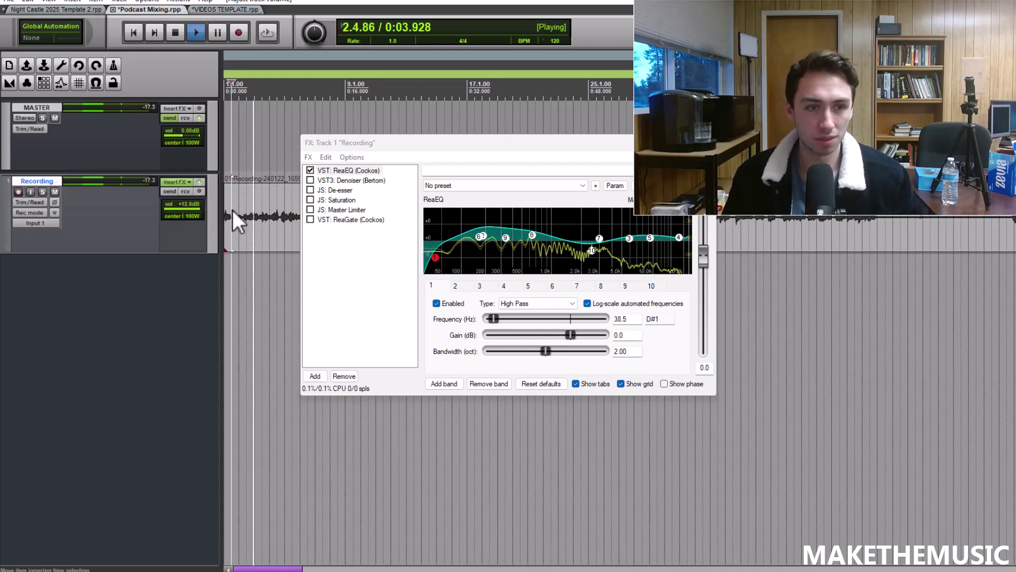
{"action": "scroll", "coordinate": [239, 169], "scroll_direction": "down", "scroll_amount": 3}
{"action": "left_click", "coordinate": [311, 169]}
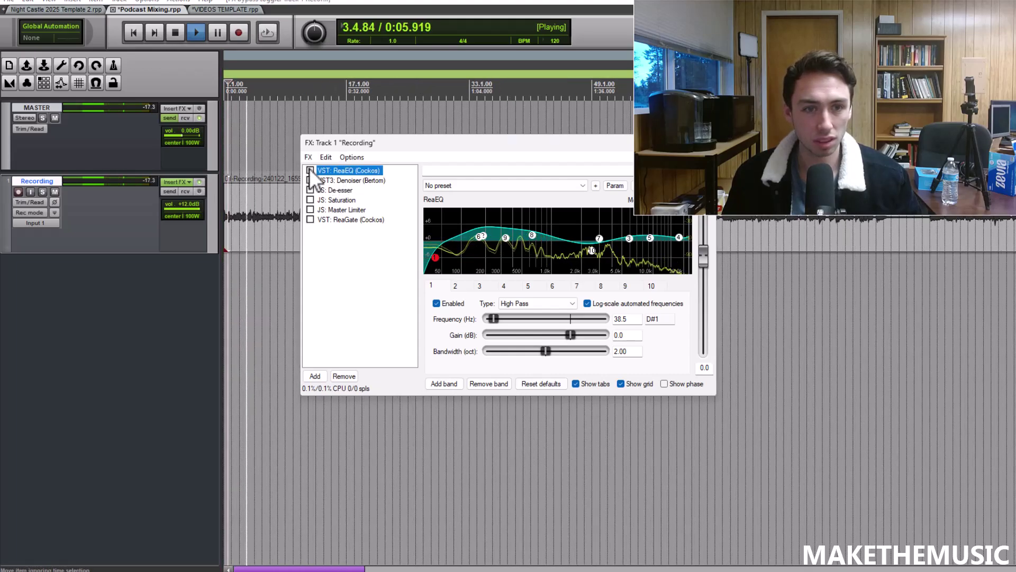
{"action": "left_click", "coordinate": [310, 170]}
{"action": "key", "text": "space"}
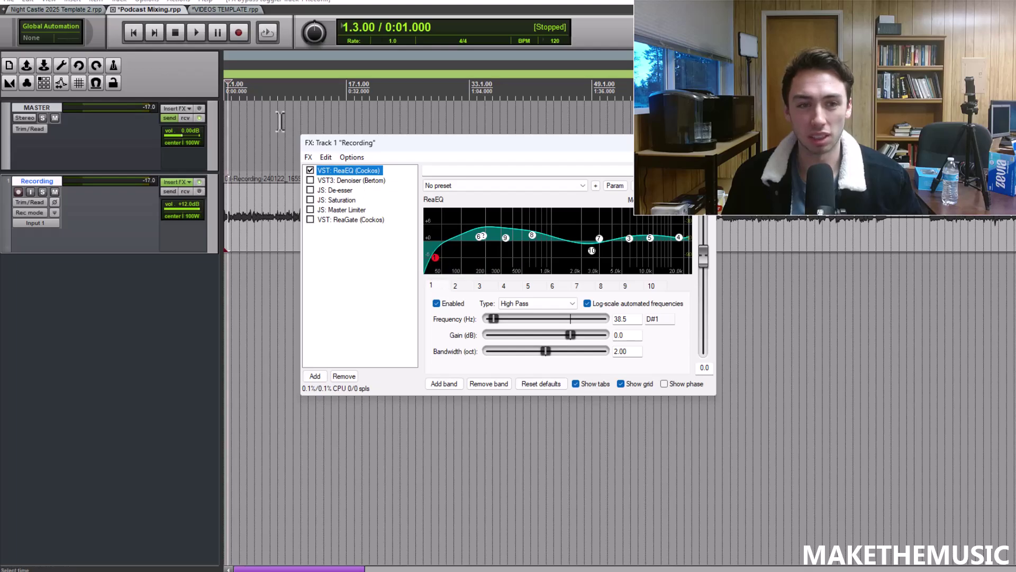
Move the effects window lower on screen.
{"action": "scroll", "coordinate": [280, 121], "scroll_direction": "up", "scroll_amount": 3}
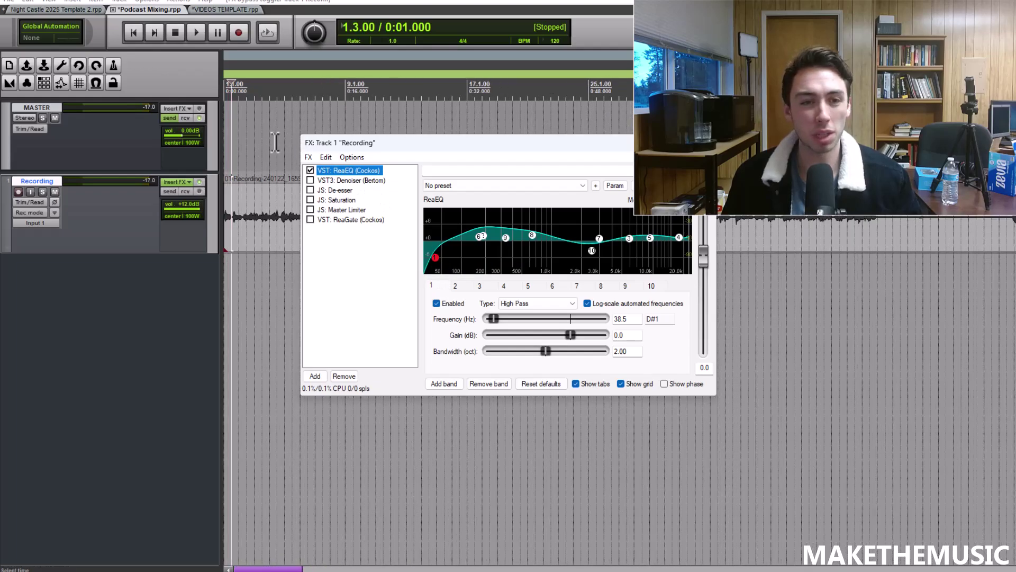
{"action": "scroll", "coordinate": [275, 142], "scroll_direction": "up", "scroll_amount": 2}
{"action": "left_click_drag", "start_coordinate": [455, 146], "coordinate": [470, 254]}
{"action": "scroll", "coordinate": [352, 119], "scroll_direction": "down", "scroll_amount": 1}
{"action": "scroll", "coordinate": [233, 169], "scroll_direction": "up", "scroll_amount": 1}
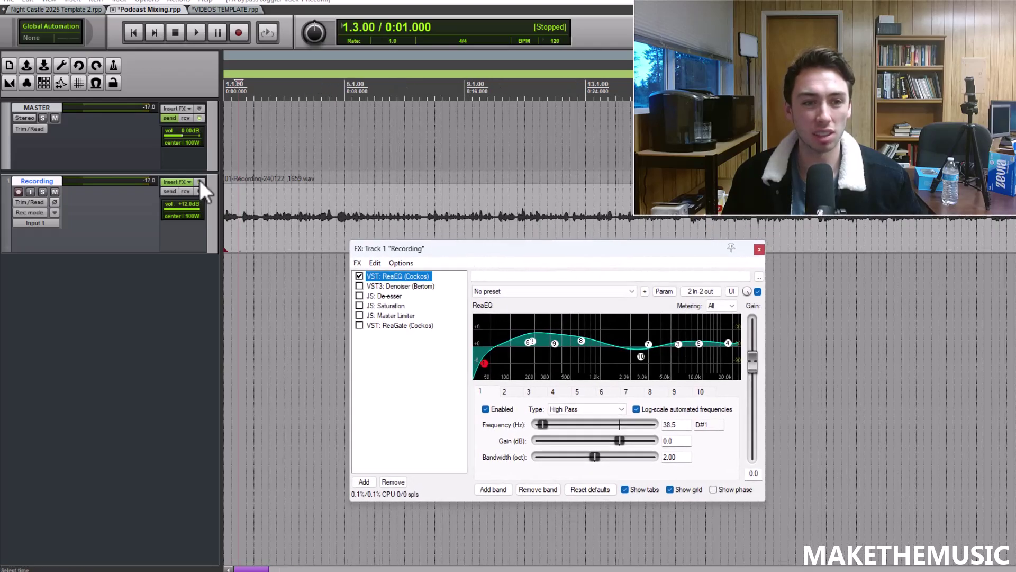
Show the Bertom Denoiser's settings, try it enabled, then bypass it again.
{"action": "left_click", "coordinate": [382, 286]}
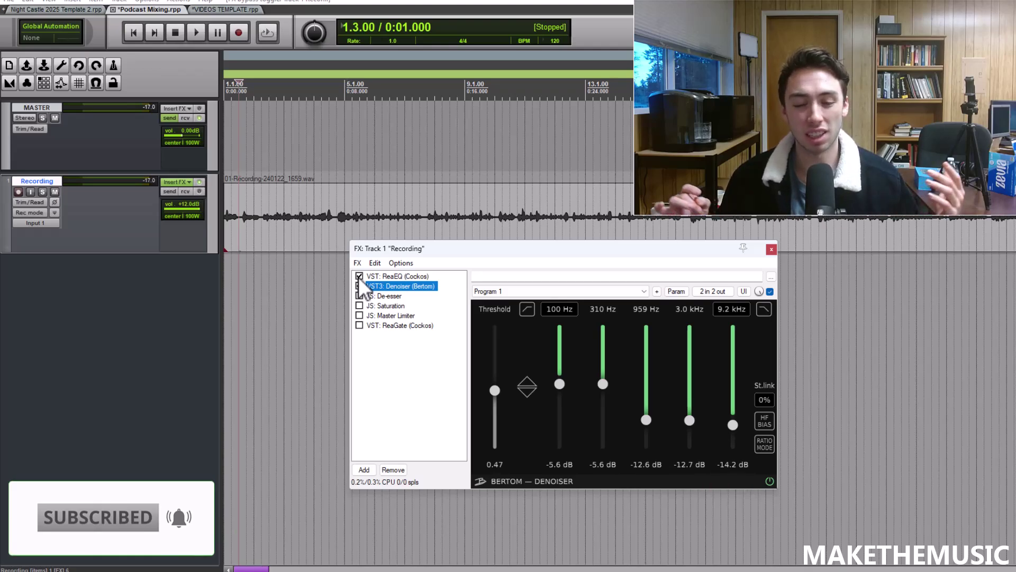
{"action": "left_click", "coordinate": [360, 286]}
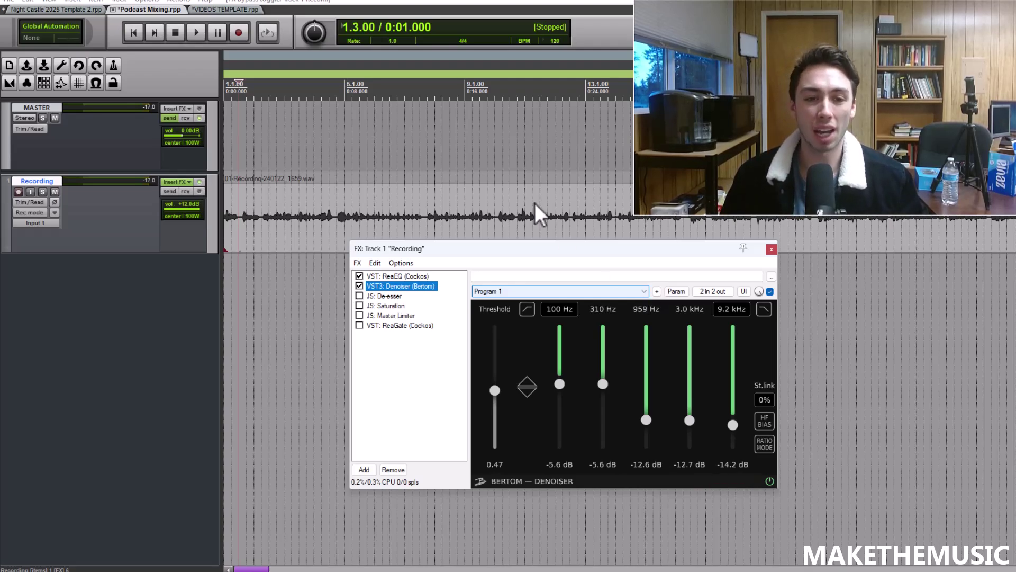
{"action": "left_click", "coordinate": [359, 286]}
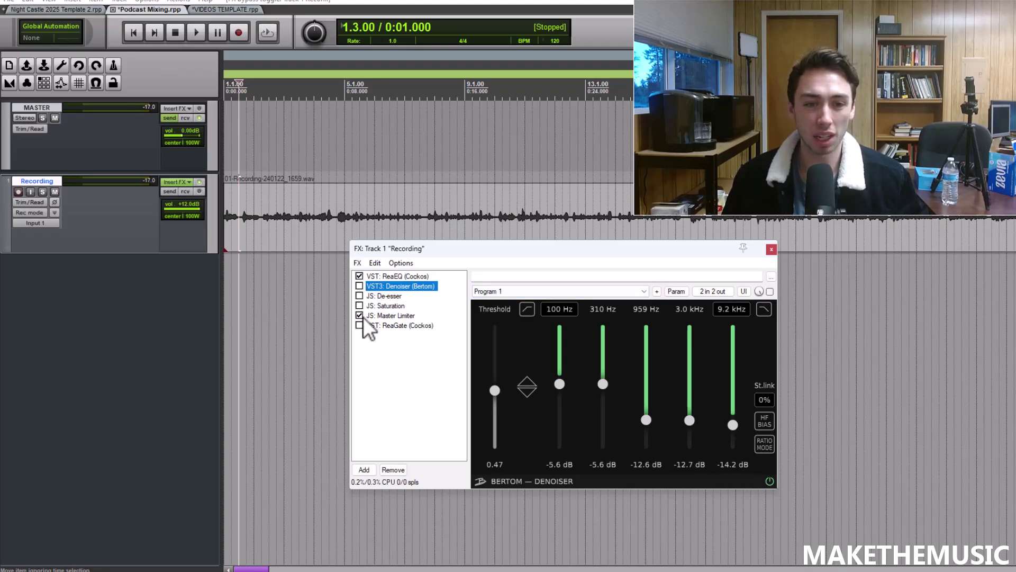
Enable the Master Limiter, reset track volume to 0 dB, and briefly play the voice.
{"action": "left_click", "coordinate": [360, 315]}
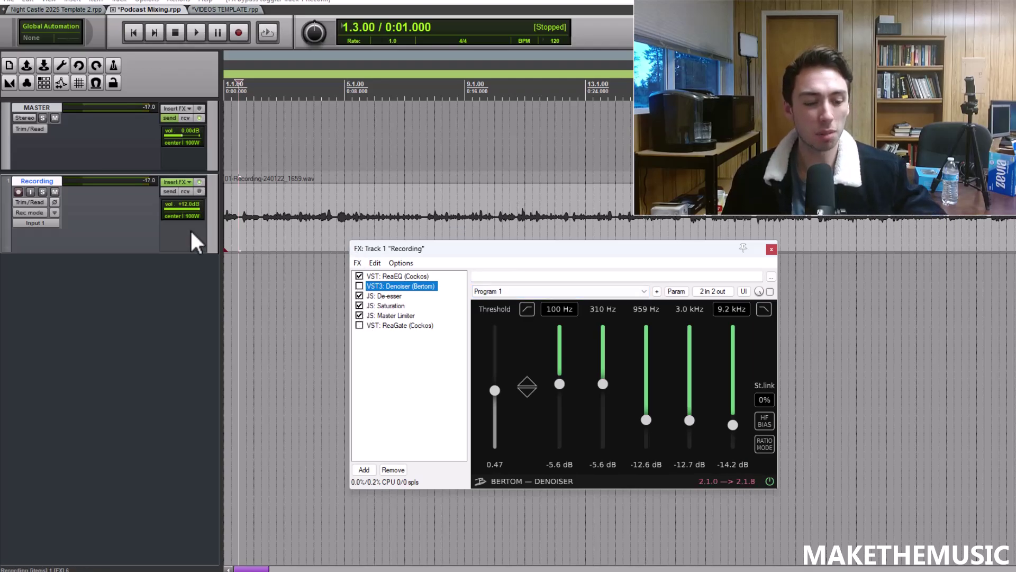
{"action": "double_click", "coordinate": [181, 208]}
{"action": "key", "text": "space"}
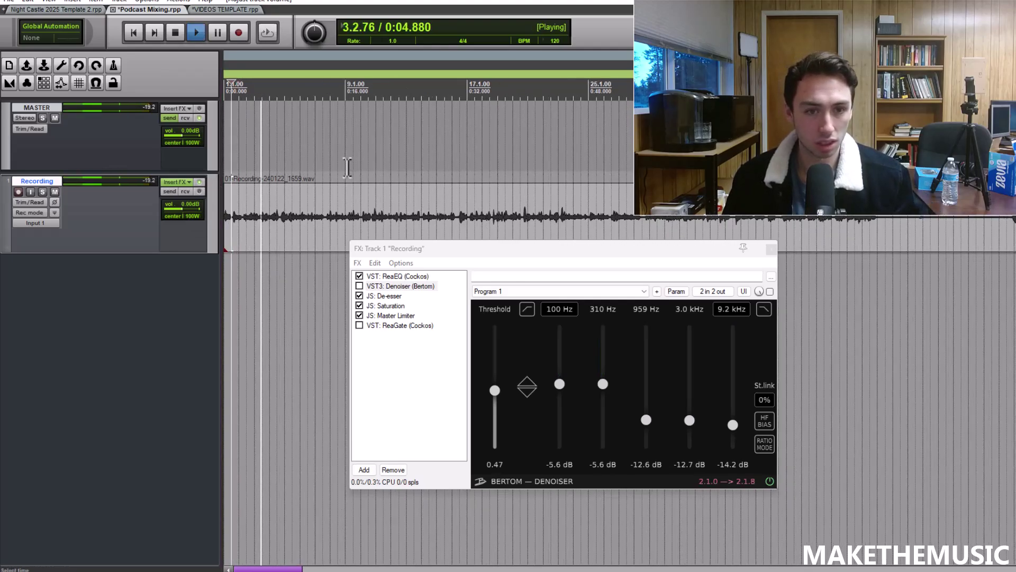
{"action": "scroll", "coordinate": [333, 197], "scroll_direction": "down", "scroll_amount": 2}
{"action": "left_click", "coordinate": [308, 203]}
{"action": "key", "text": "space"}
Bypass the Master Limiter, De-esser and Saturation effects again.
{"action": "right_click", "coordinate": [309, 201]}
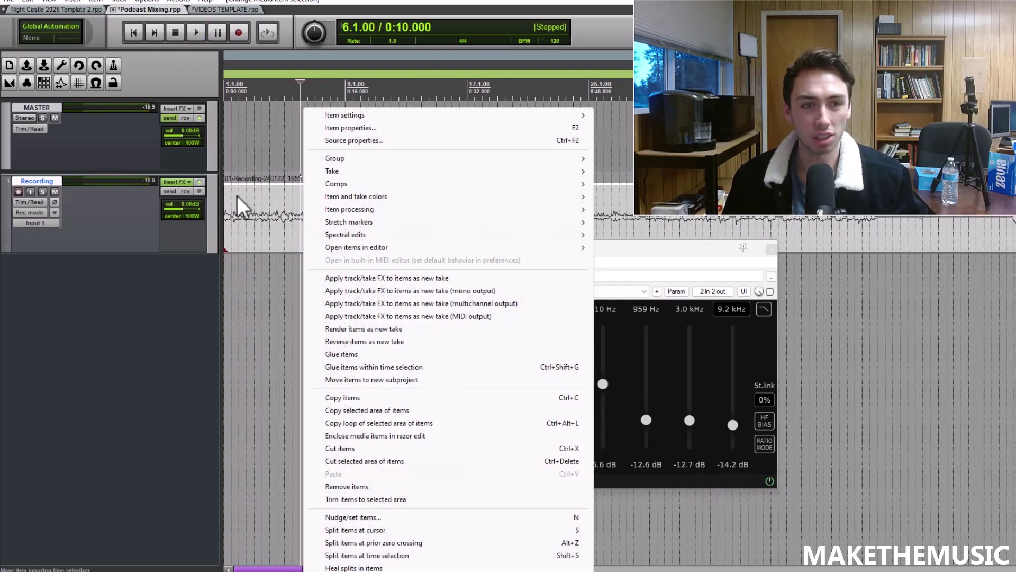
{"action": "left_click", "coordinate": [222, 209]}
{"action": "left_click", "coordinate": [359, 315]}
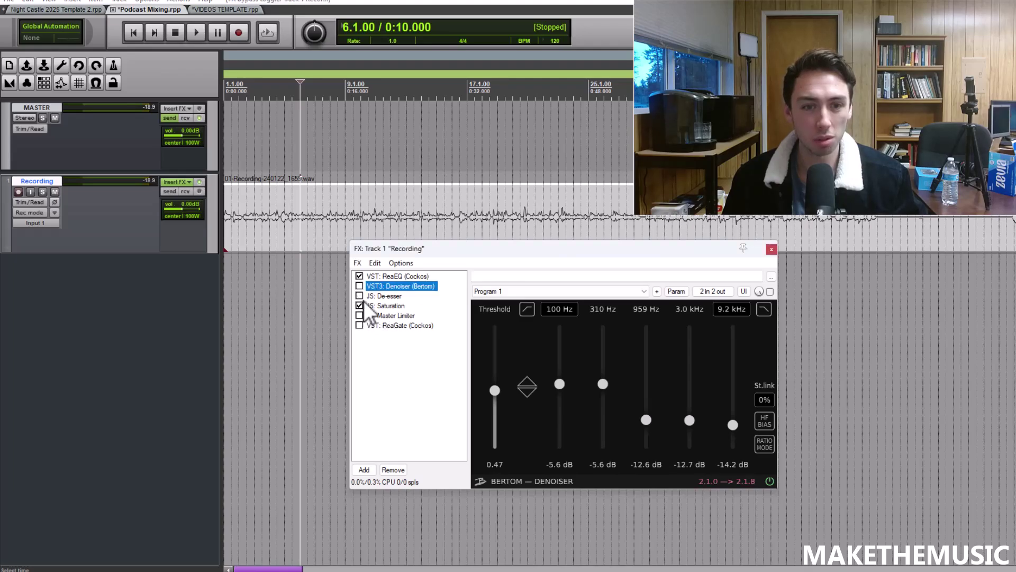
{"action": "left_click", "coordinate": [359, 306]}
{"action": "left_click", "coordinate": [359, 296]}
{"action": "scroll", "coordinate": [290, 199], "scroll_direction": "down", "scroll_amount": 2}
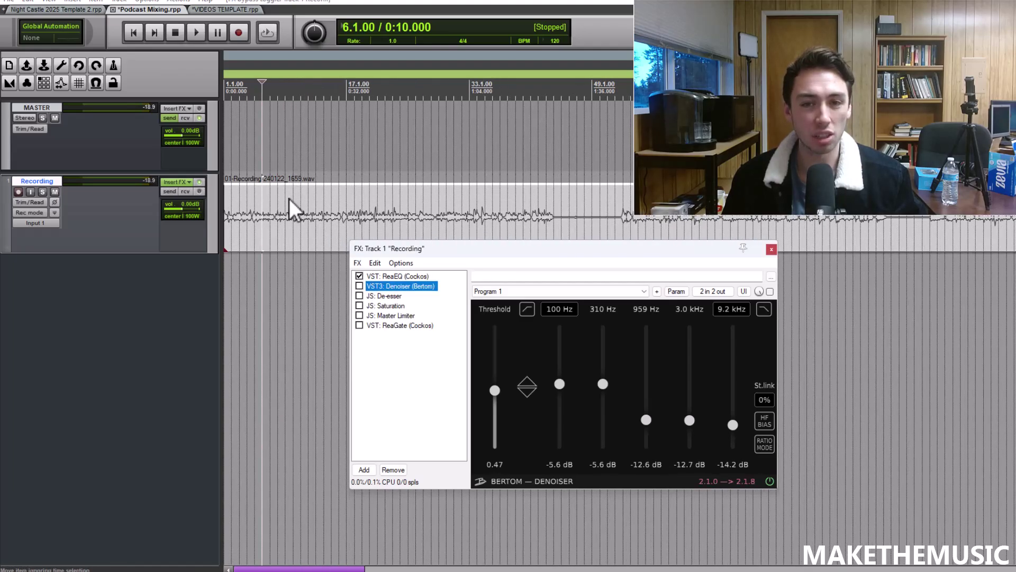
Peak-normalize the voice recording item to -4.00 dB.
{"action": "right_click", "coordinate": [289, 199]}
{"action": "mouse_move", "coordinate": [326, 199]}
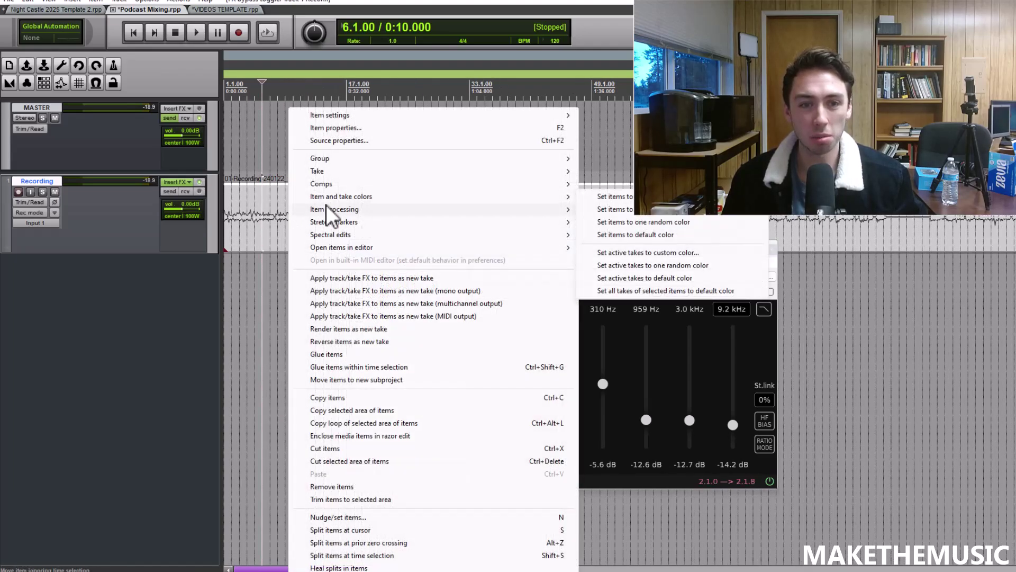
{"action": "left_click", "coordinate": [617, 209]}
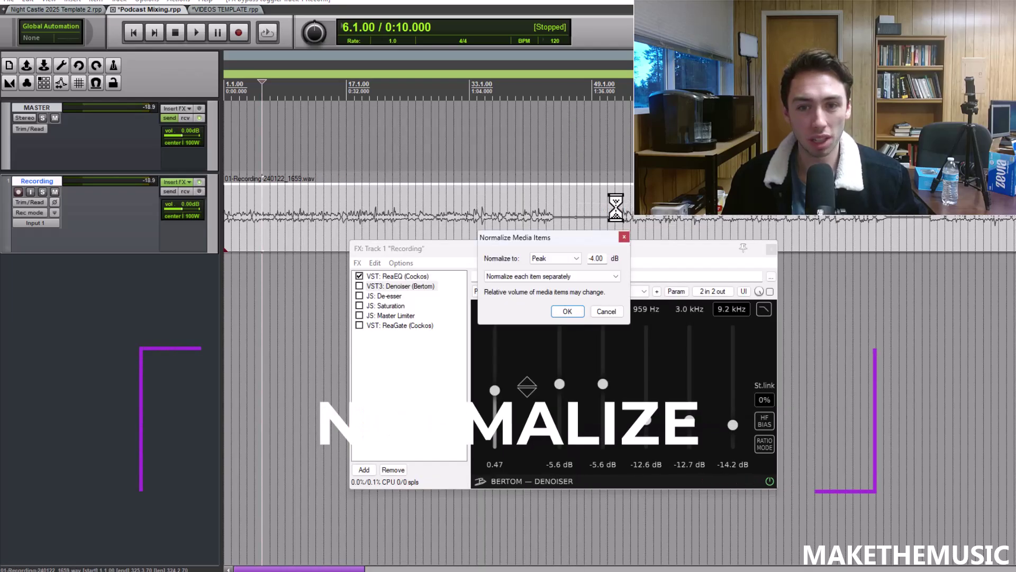
{"action": "left_click", "coordinate": [566, 311]}
{"action": "scroll", "coordinate": [295, 164], "scroll_direction": "up", "scroll_amount": 3}
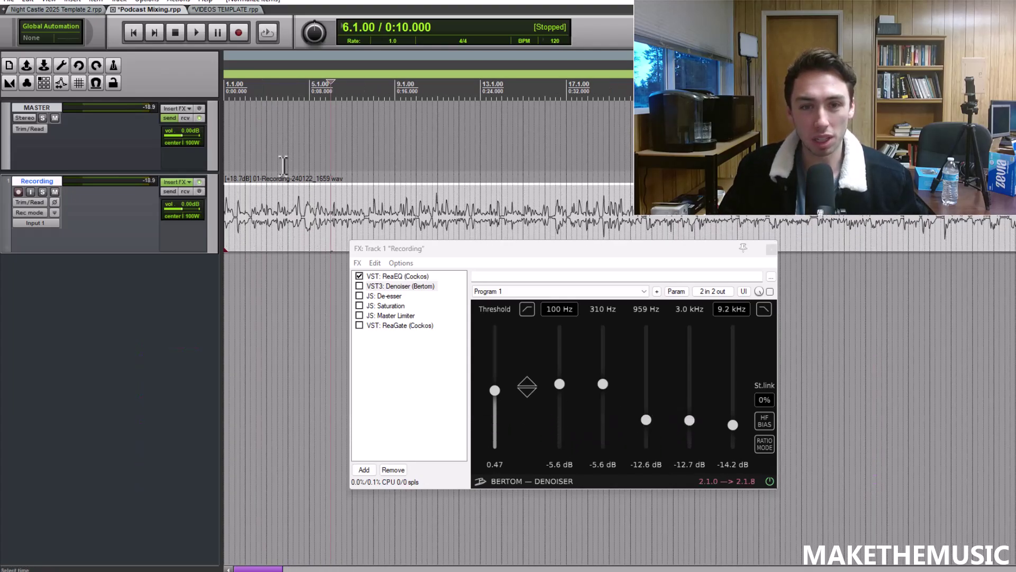
{"action": "scroll", "coordinate": [307, 138], "scroll_direction": "down", "scroll_amount": 1}
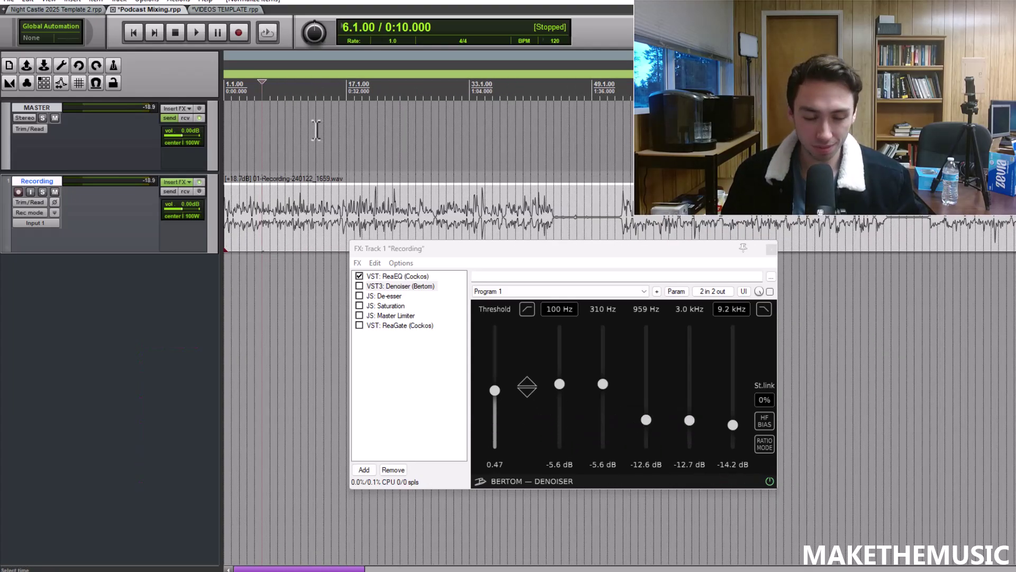
{"action": "scroll", "coordinate": [324, 108], "scroll_direction": "down", "scroll_amount": 1}
{"action": "scroll", "coordinate": [331, 106], "scroll_direction": "down", "scroll_amount": 2}
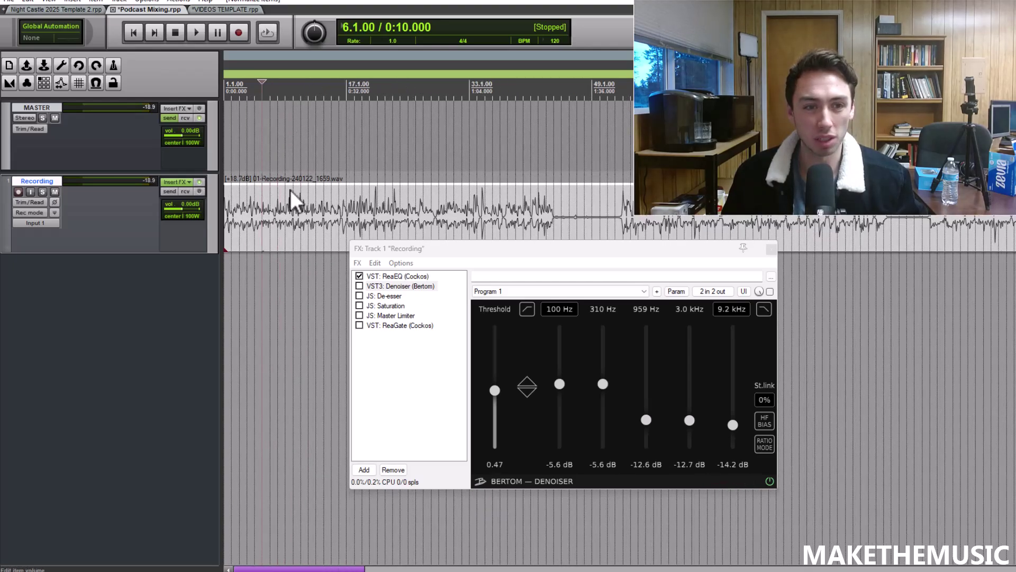
Play the normalized voice, then enable Master Limiter, ReaGate and De-esser and play again.
{"action": "left_click", "coordinate": [294, 180]}
{"action": "key", "text": "space"}
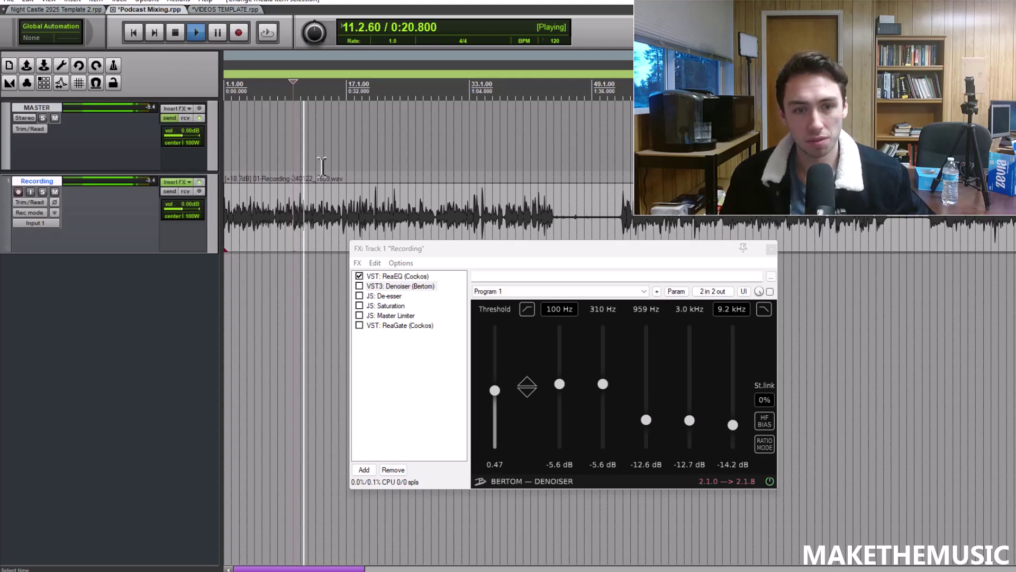
{"action": "key", "text": "space"}
{"action": "left_click", "coordinate": [359, 325]}
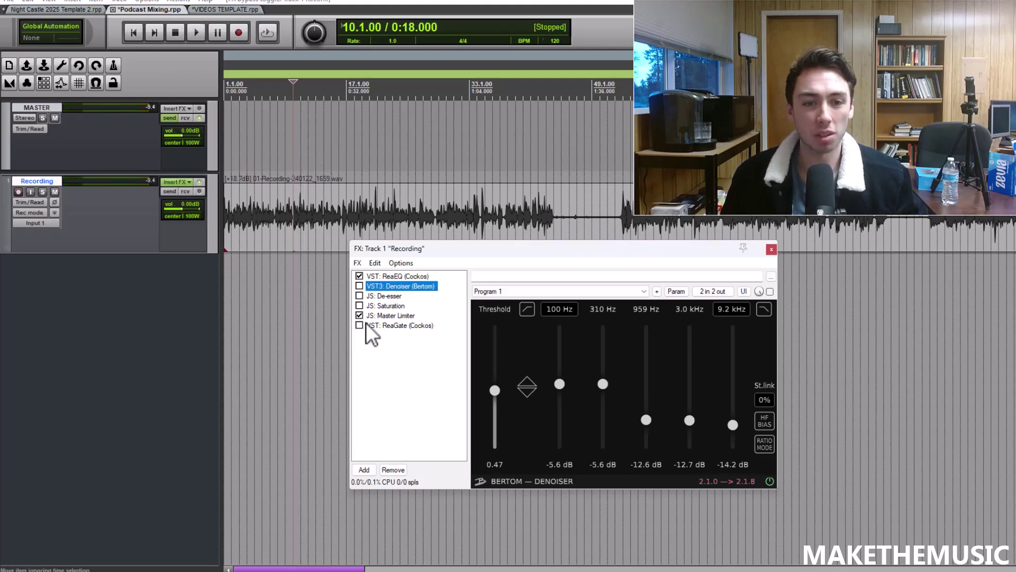
{"action": "left_click", "coordinate": [359, 315]}
{"action": "left_click", "coordinate": [359, 295]}
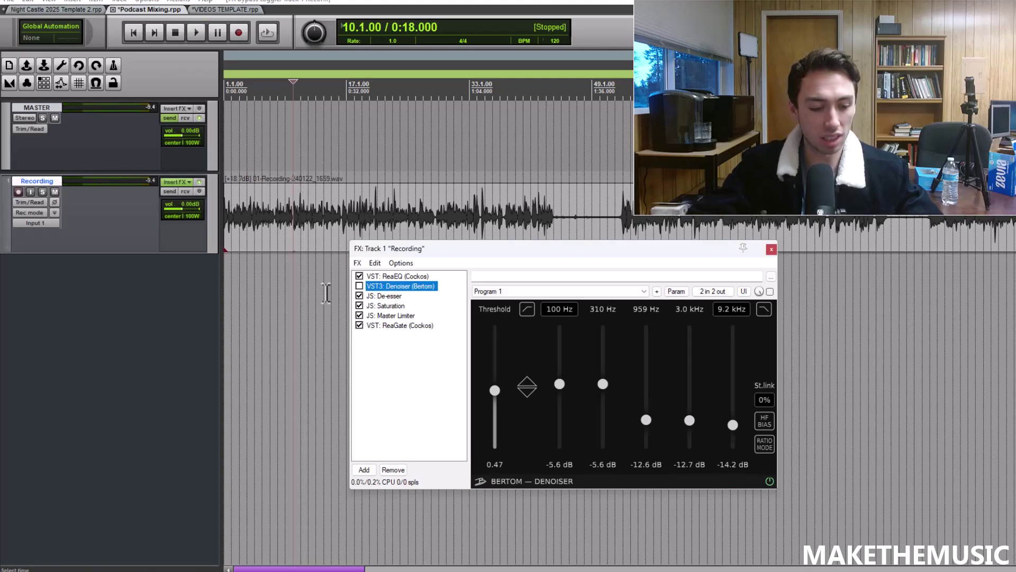
{"action": "key", "text": "space"}
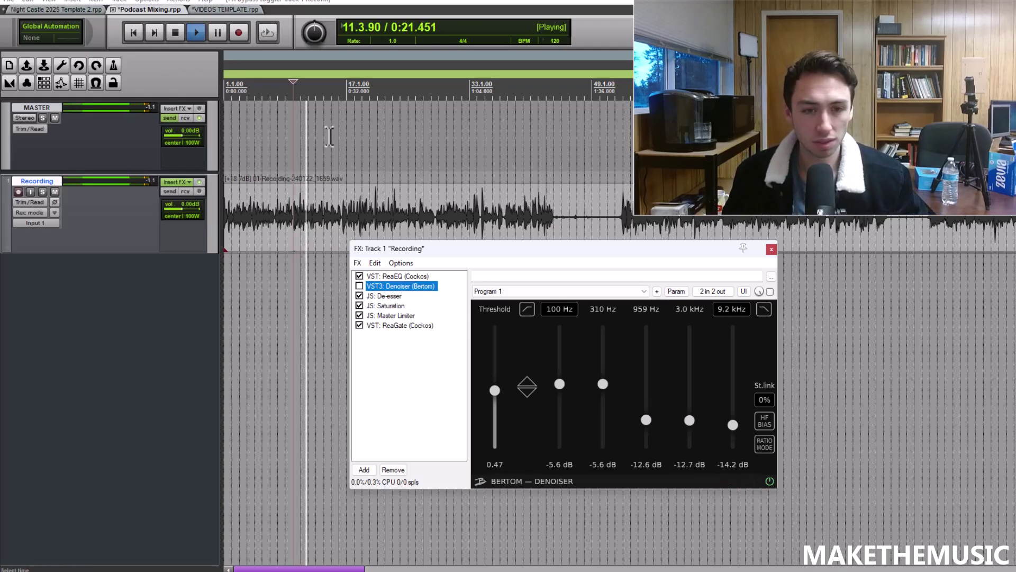
{"action": "key", "text": "space"}
Bypass the Master Limiter and ReaGate again.
{"action": "left_click", "coordinate": [359, 325]}
{"action": "left_click", "coordinate": [359, 316]}
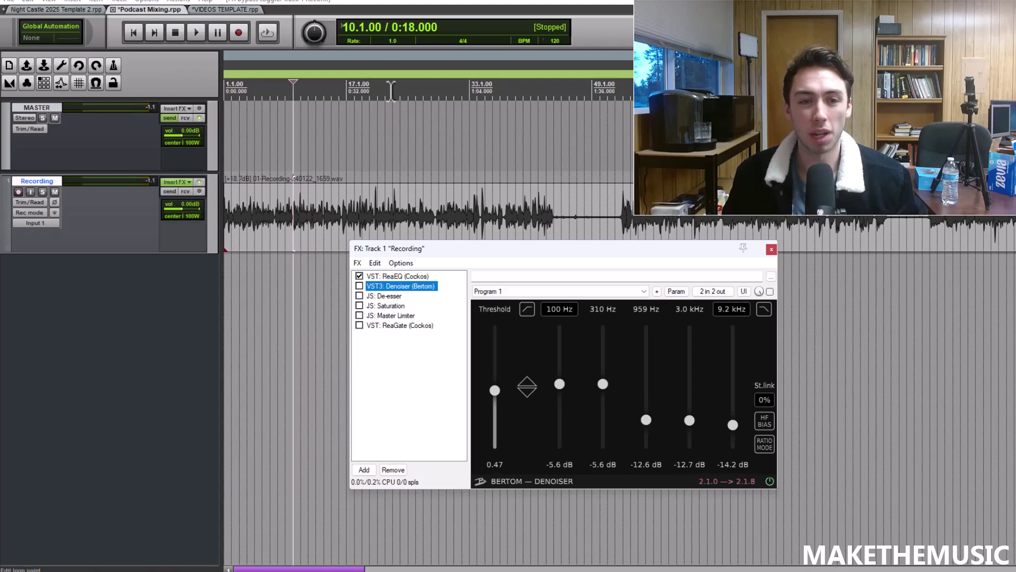
{"action": "scroll", "coordinate": [418, 139], "scroll_direction": "up", "scroll_amount": 2}
Enable the Bertom Denoiser and move the playback start to the beginning.
{"action": "left_click", "coordinate": [359, 286]}
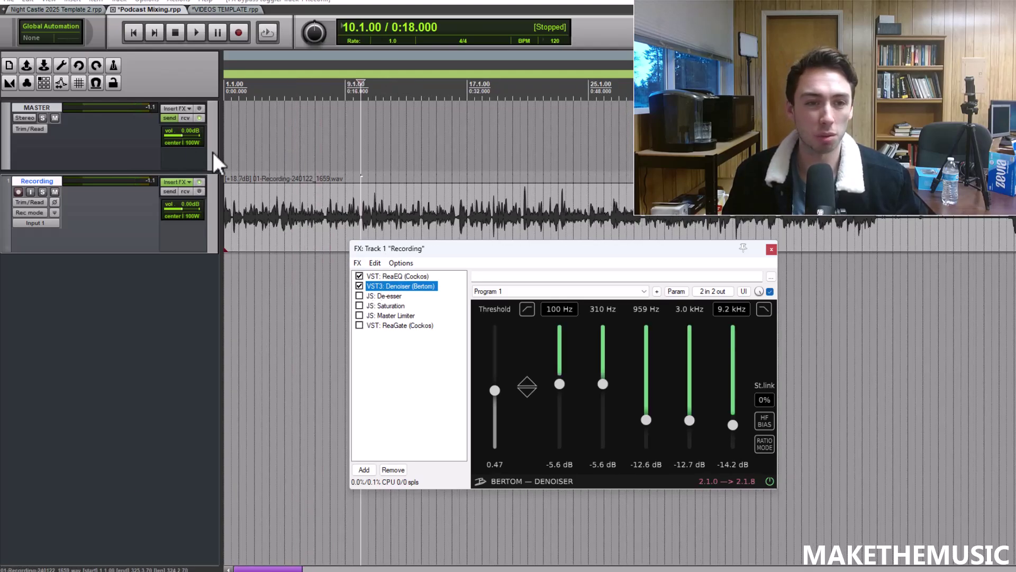
{"action": "left_click", "coordinate": [231, 149]}
{"action": "scroll", "coordinate": [231, 149], "scroll_direction": "up", "scroll_amount": 2}
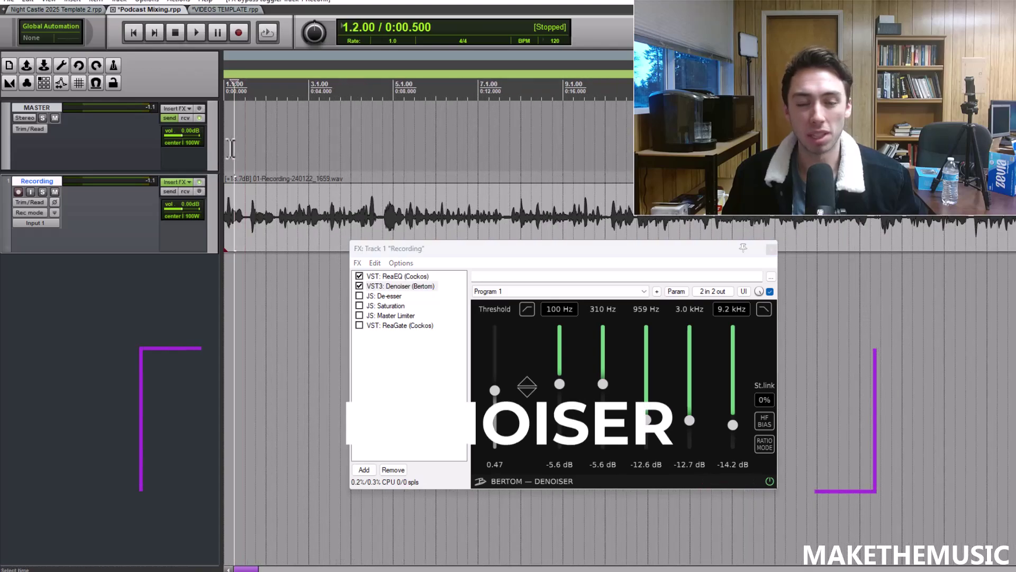
{"action": "left_click", "coordinate": [225, 151]}
{"action": "scroll", "coordinate": [402, 212], "scroll_direction": "down", "scroll_amount": 2}
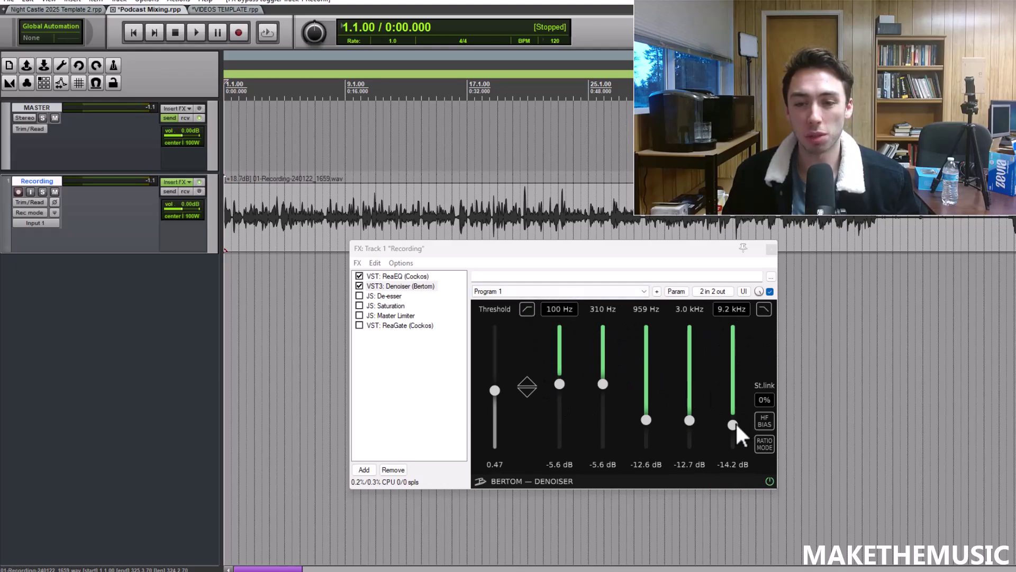
Adjust the 9.2 kHz band, then pull the upper Denoiser bands down to -30 dB while playing.
{"action": "mouse_move", "coordinate": [733, 424]}
{"action": "left_mouse_down"}
{"action": "mouse_move", "coordinate": [733, 401]}
{"action": "mouse_move", "coordinate": [733, 446]}
{"action": "mouse_move", "coordinate": [732, 327]}
{"action": "mouse_move", "coordinate": [732, 417]}
{"action": "left_mouse_up"}
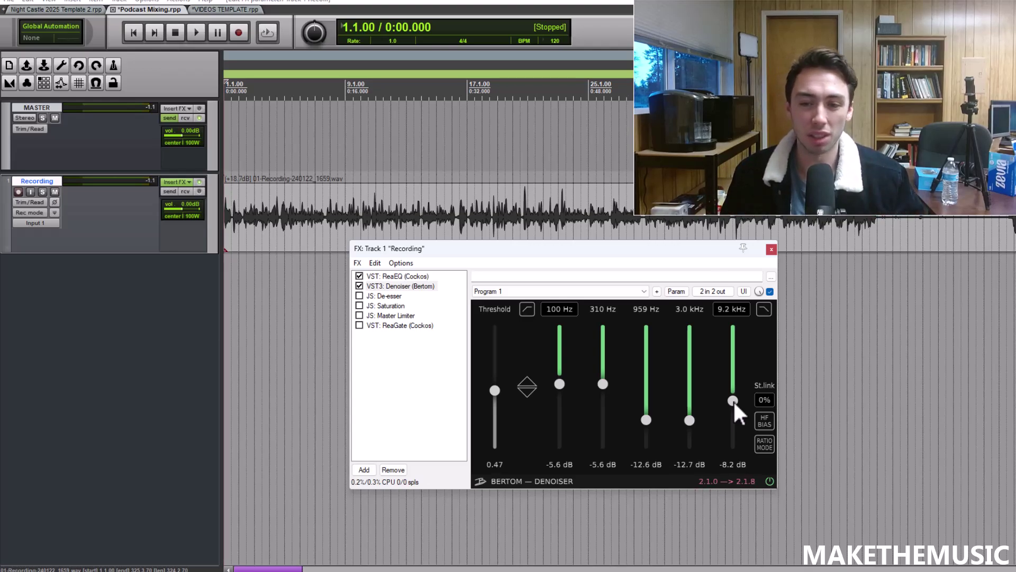
{"action": "left_click_drag", "start_coordinate": [733, 400], "coordinate": [733, 409]}
{"action": "scroll", "coordinate": [345, 108], "scroll_direction": "up", "scroll_amount": 4}
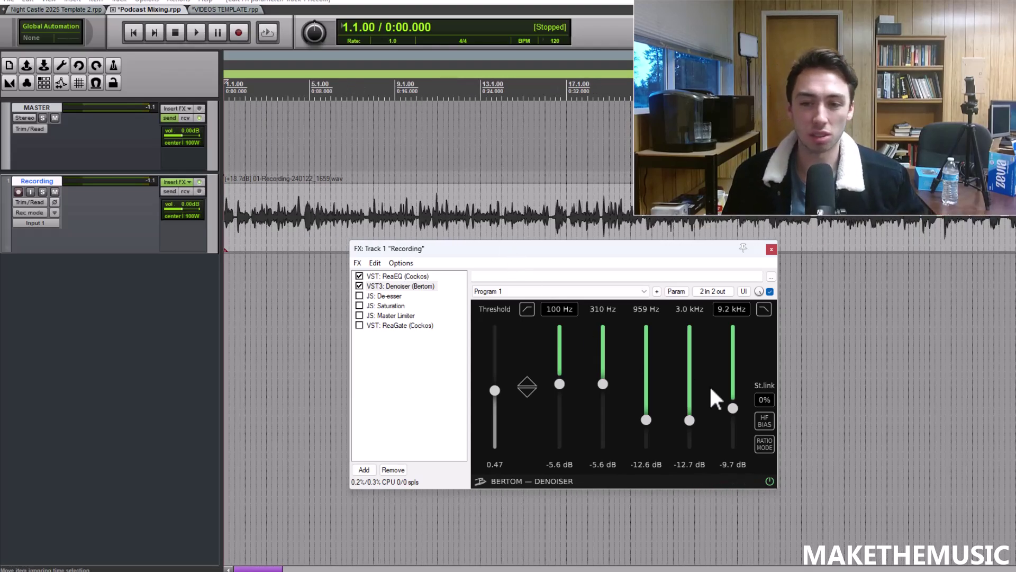
{"action": "key", "text": "space"}
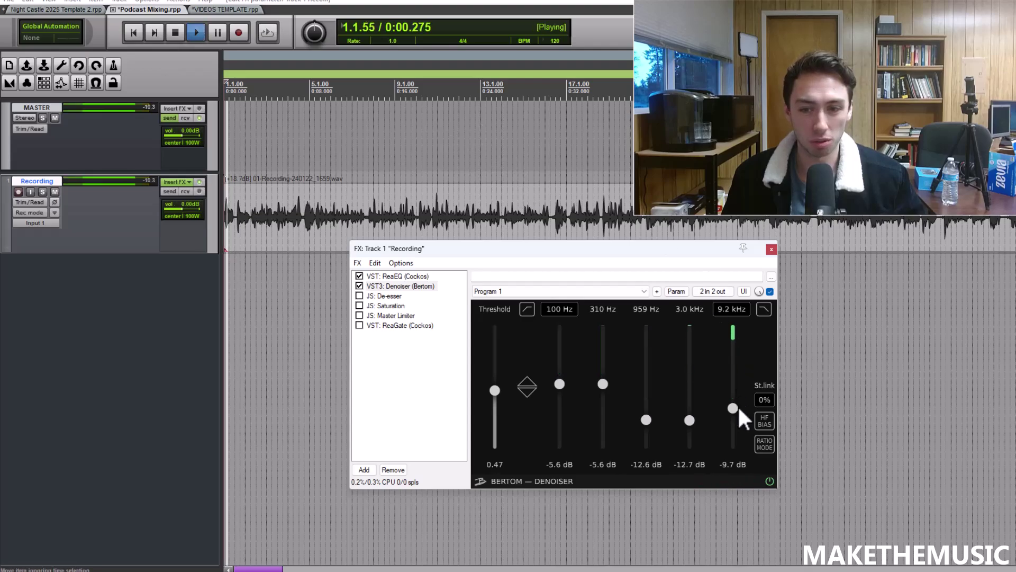
{"action": "left_click_drag", "start_coordinate": [733, 409], "coordinate": [732, 446]}
{"action": "left_click_drag", "start_coordinate": [689, 420], "coordinate": [690, 447]}
{"action": "left_click_drag", "start_coordinate": [646, 420], "coordinate": [646, 394]}
{"action": "key", "text": "space"}
Raise the 959 Hz, 3.0 kHz and 9.2 kHz bands back to about -8.6 dB and audition.
{"action": "left_click_drag", "start_coordinate": [689, 446], "coordinate": [689, 405]}
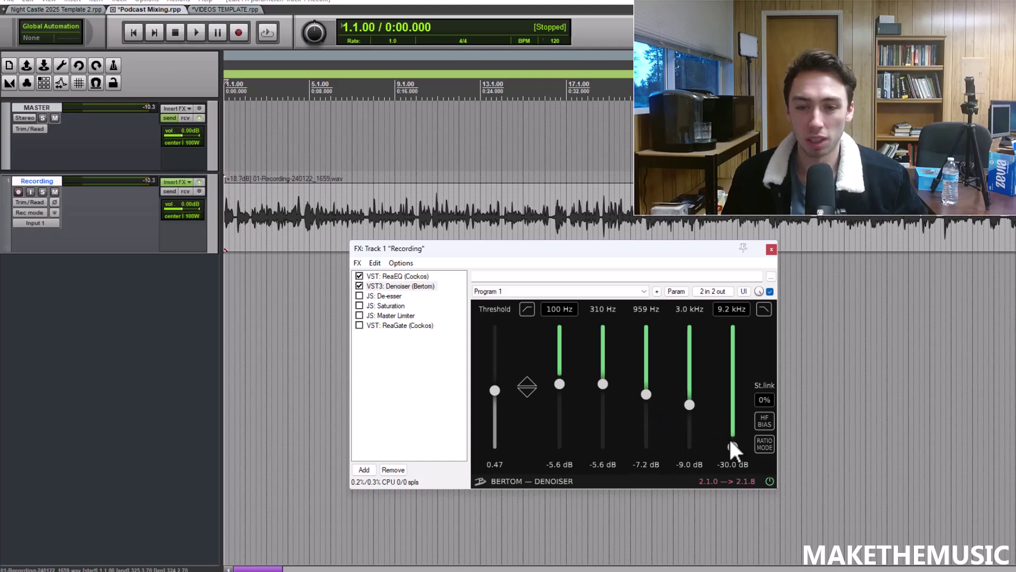
{"action": "left_click_drag", "start_coordinate": [733, 446], "coordinate": [733, 402]}
{"action": "key", "text": "space"}
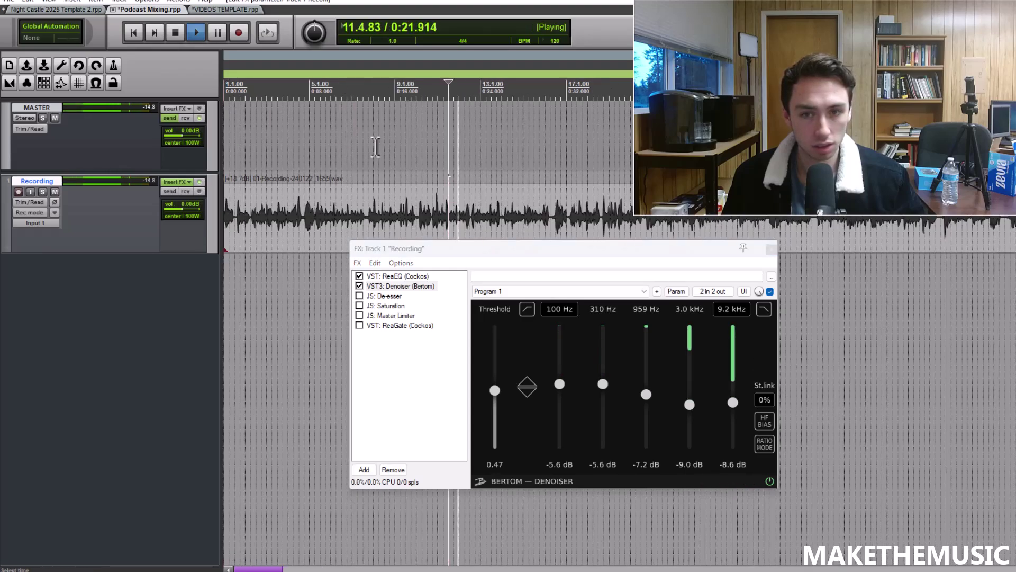
{"action": "scroll", "coordinate": [376, 145], "scroll_direction": "down", "scroll_amount": 2}
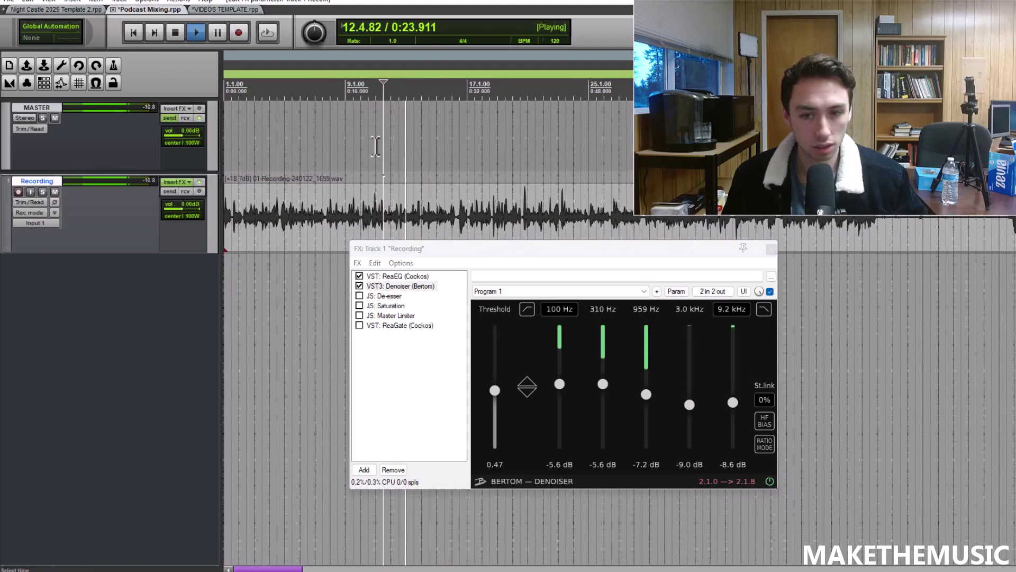
{"action": "key", "text": "space"}
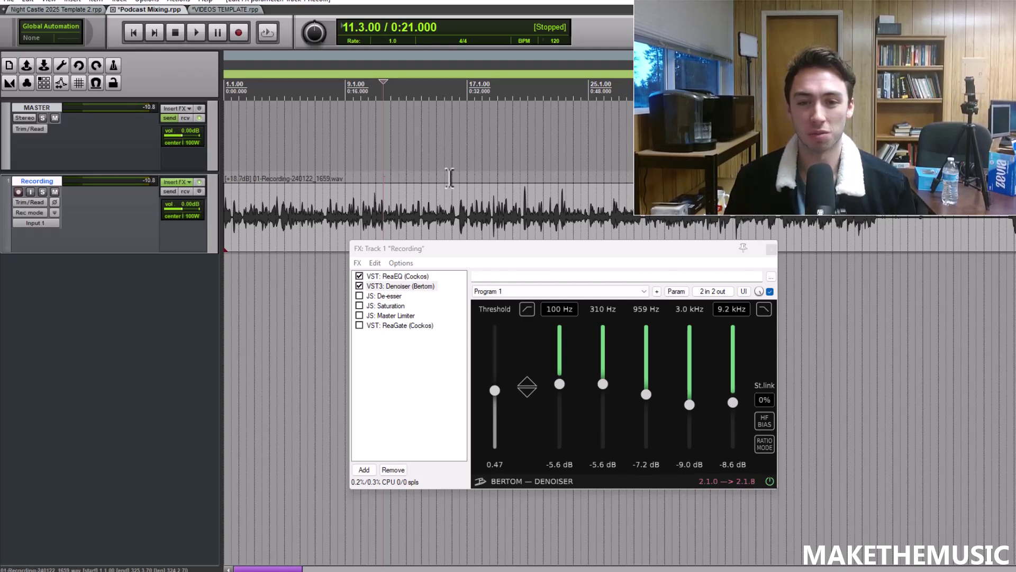
Enable the De-esser (4000 Hz, 1.5 octaves, -48.45 dB threshold, ratio 4.0) and play the voice.
{"action": "left_click", "coordinate": [360, 295]}
{"action": "left_click", "coordinate": [376, 297]}
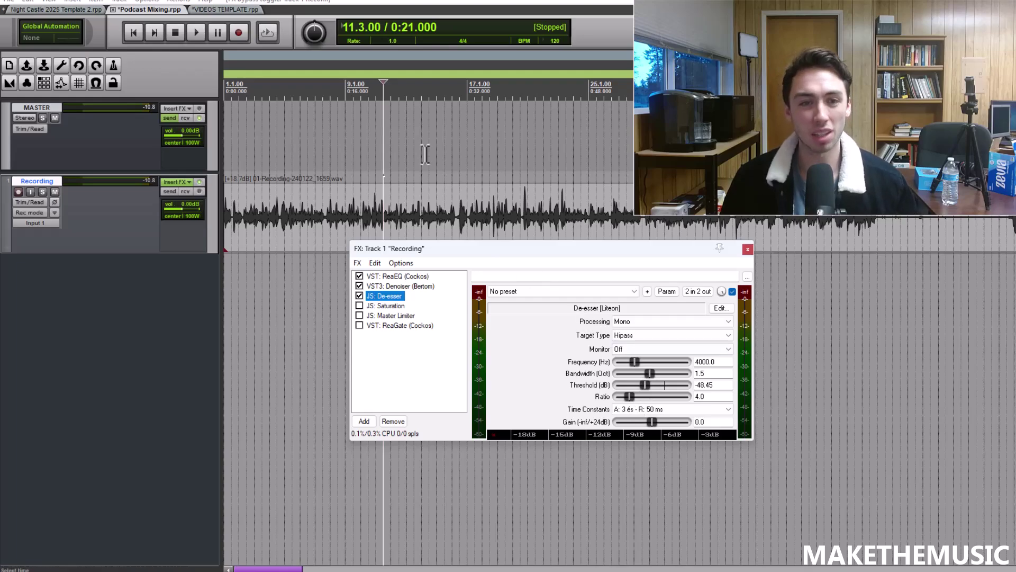
{"action": "key", "text": "space"}
{"action": "scroll", "coordinate": [504, 133], "scroll_direction": "up", "scroll_amount": 2}
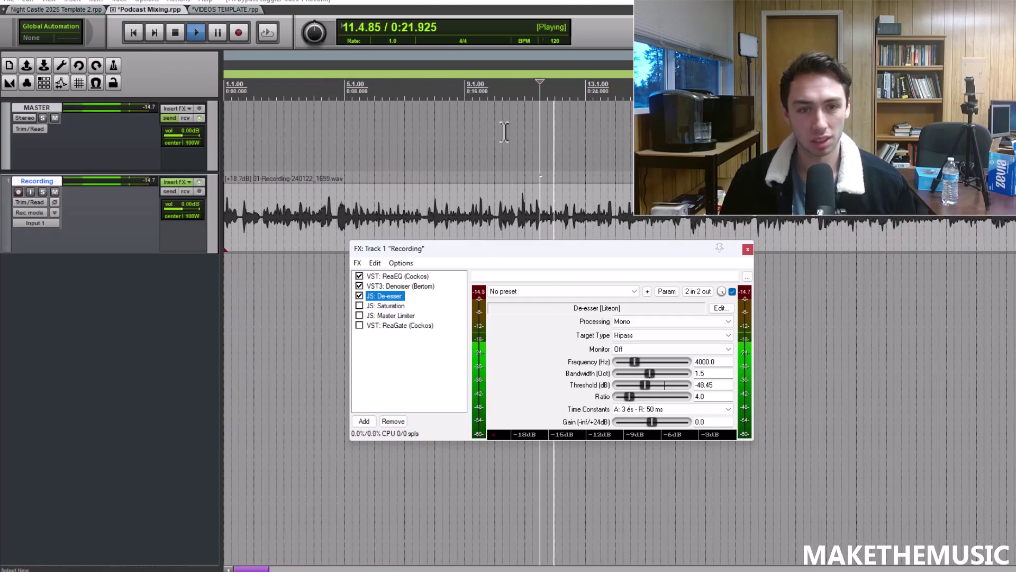
{"action": "scroll", "coordinate": [505, 132], "scroll_direction": "down", "scroll_amount": 1}
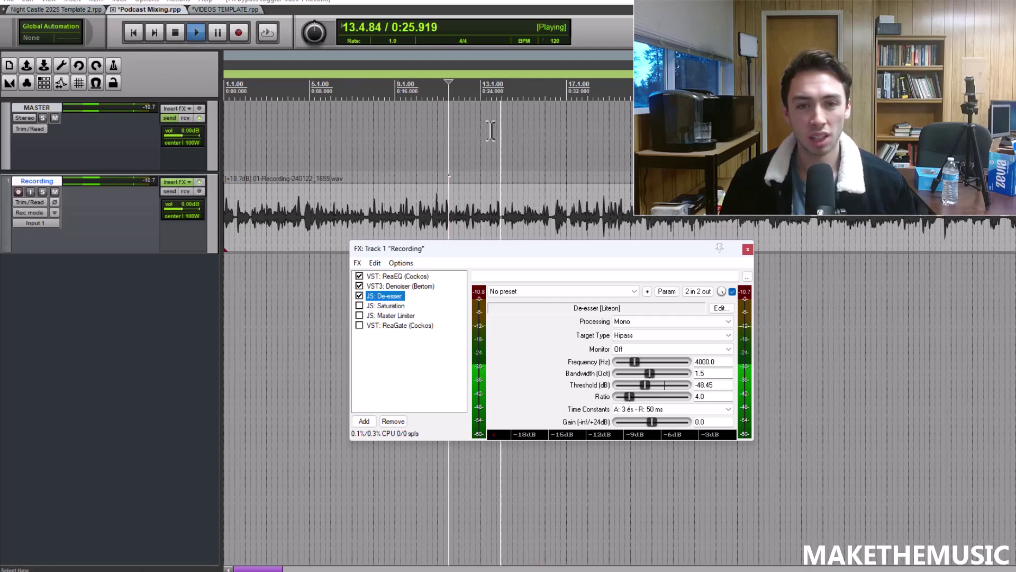
{"action": "key", "text": "space"}
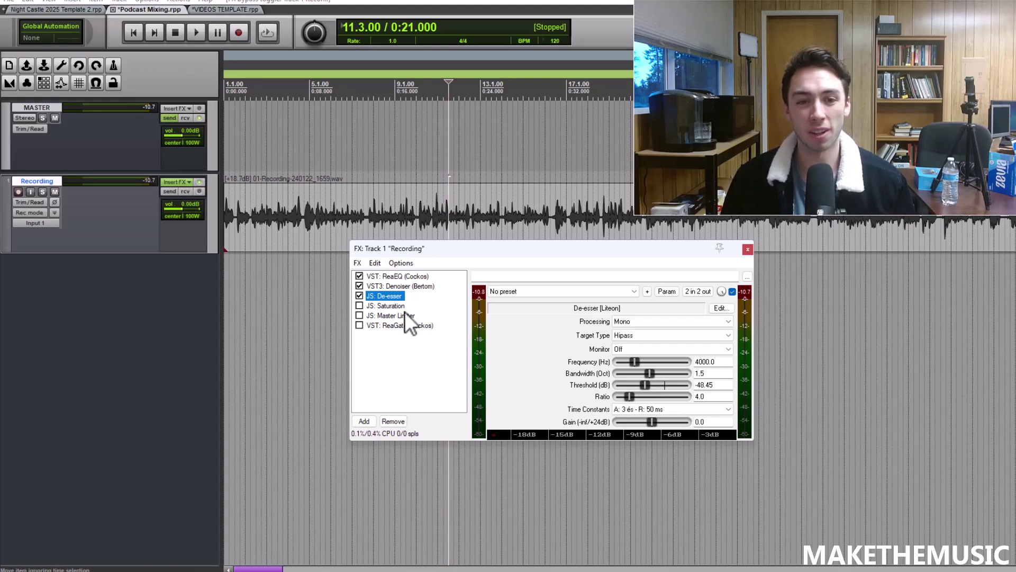
Enable Saturation with its amount at 62.0 and play the voice through it.
{"action": "left_click", "coordinate": [360, 305]}
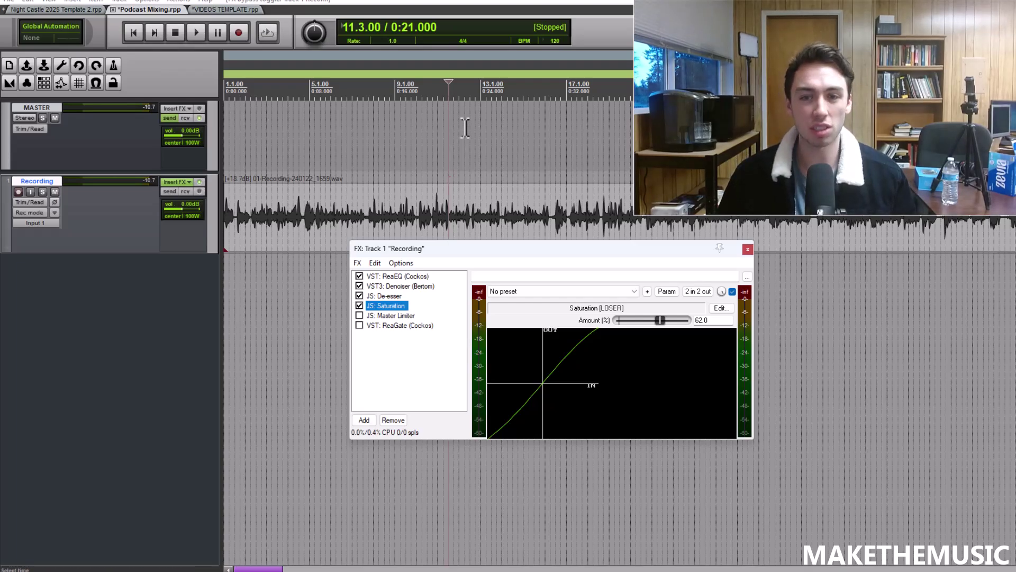
{"action": "scroll", "coordinate": [462, 130], "scroll_direction": "up", "scroll_amount": 3}
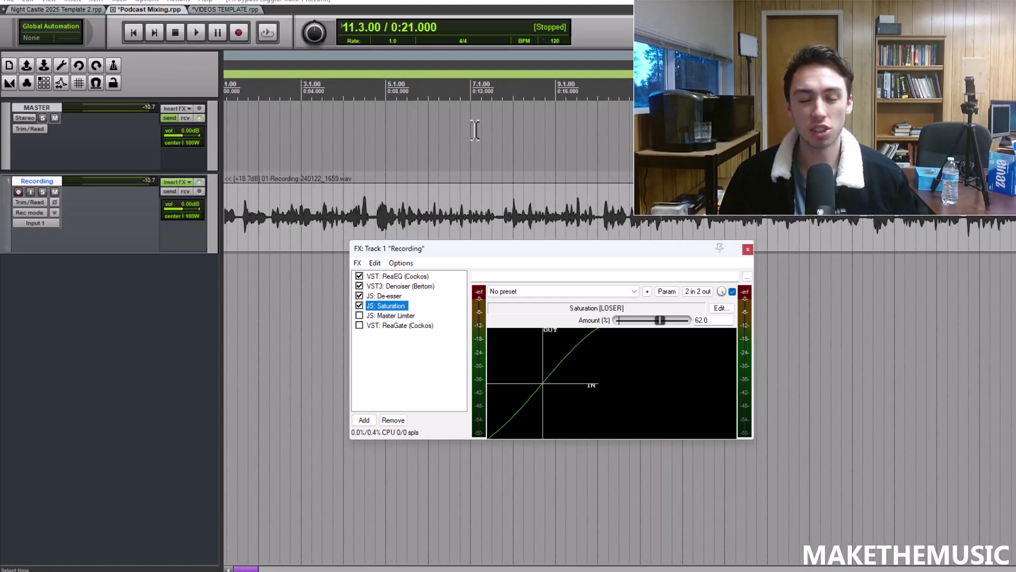
{"action": "key", "text": "space"}
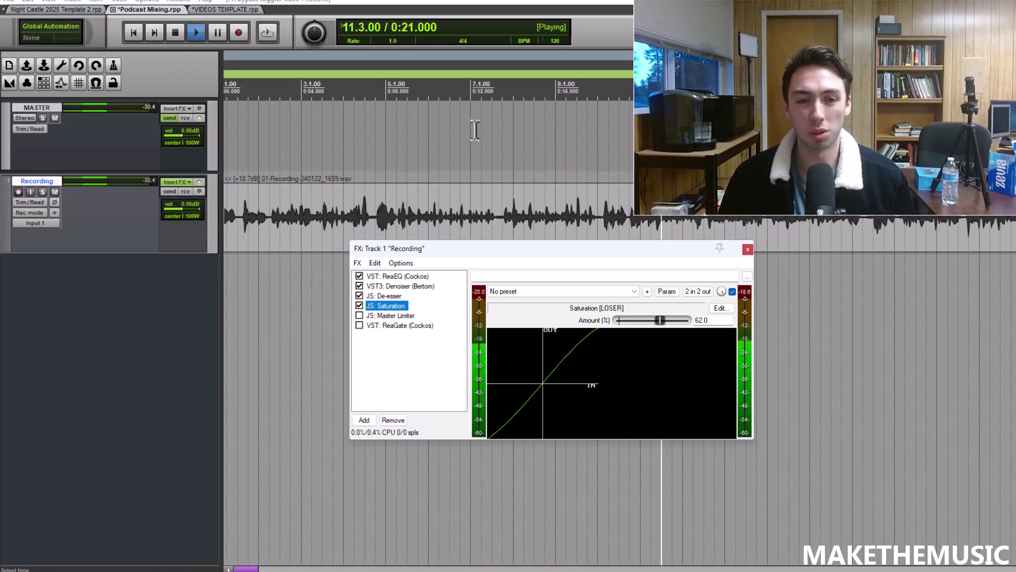
{"action": "scroll", "coordinate": [492, 129], "scroll_direction": "down", "scroll_amount": 3}
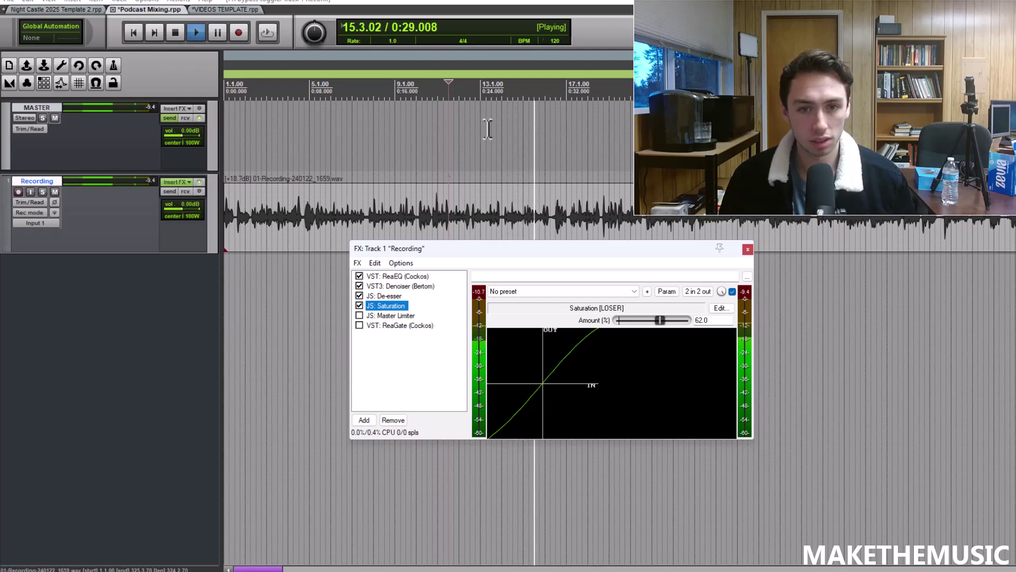
{"action": "key", "text": "space"}
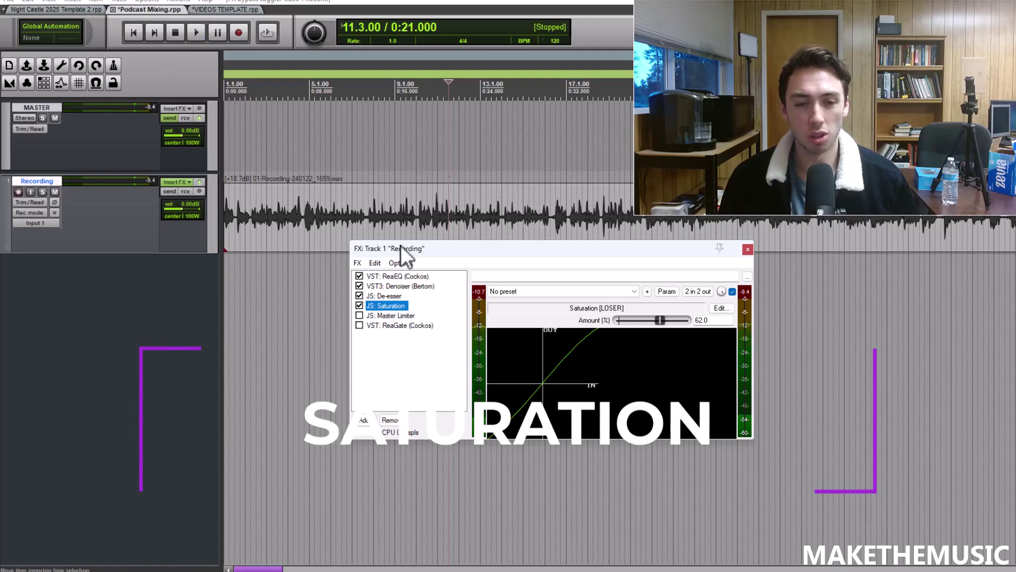
Enable JS: Master Limiter at -9.7 dB threshold and -1.14 dB limit, repositioning the FX window.
{"action": "left_click", "coordinate": [360, 316]}
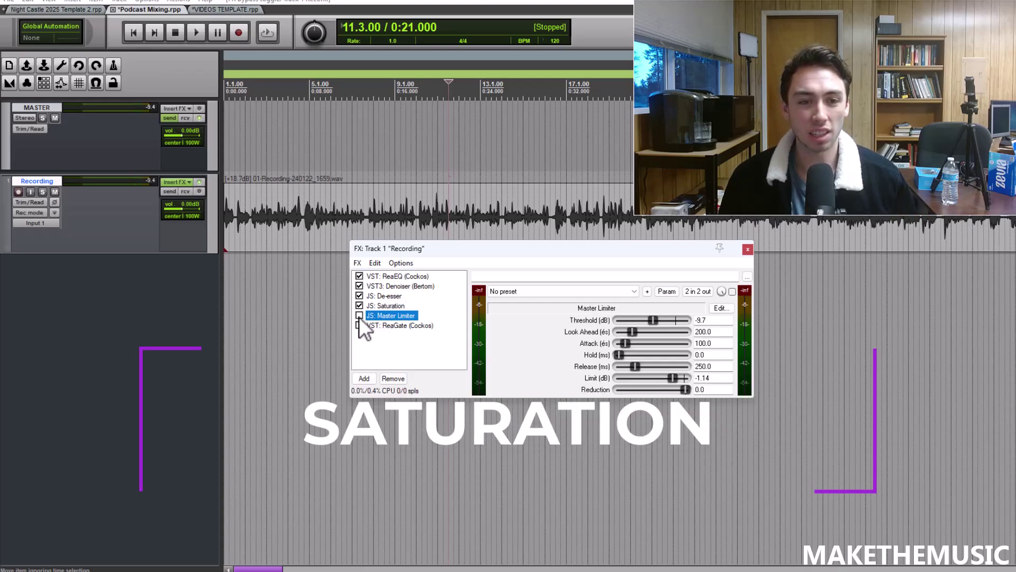
{"action": "left_click", "coordinate": [359, 275]}
{"action": "left_click", "coordinate": [360, 286]}
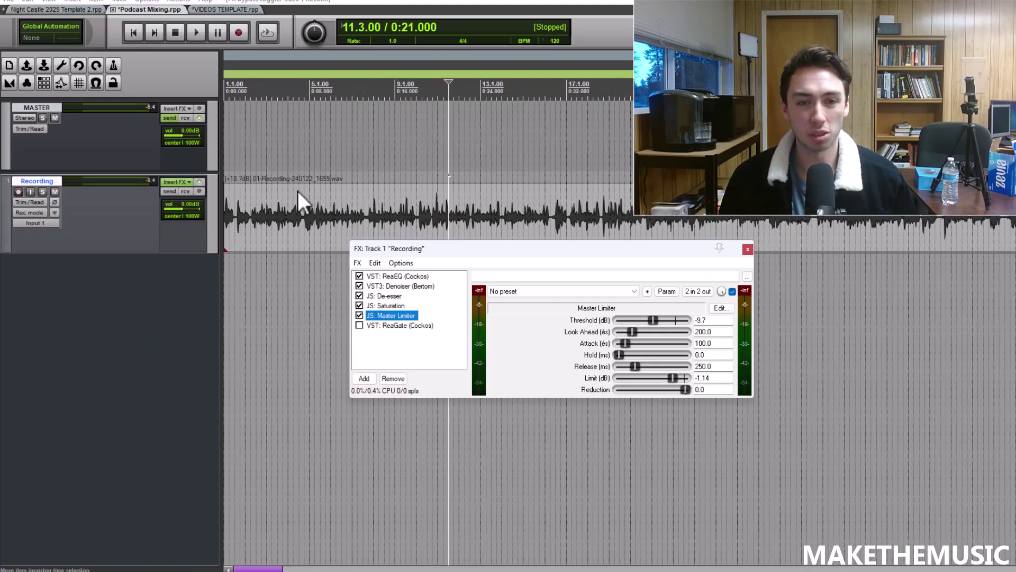
{"action": "mouse_move", "coordinate": [460, 243]}
{"action": "left_mouse_down"}
{"action": "mouse_move", "coordinate": [442, 216]}
{"action": "mouse_move", "coordinate": [449, 235]}
{"action": "left_mouse_up"}
{"action": "left_click_drag", "start_coordinate": [634, 244], "coordinate": [629, 272]}
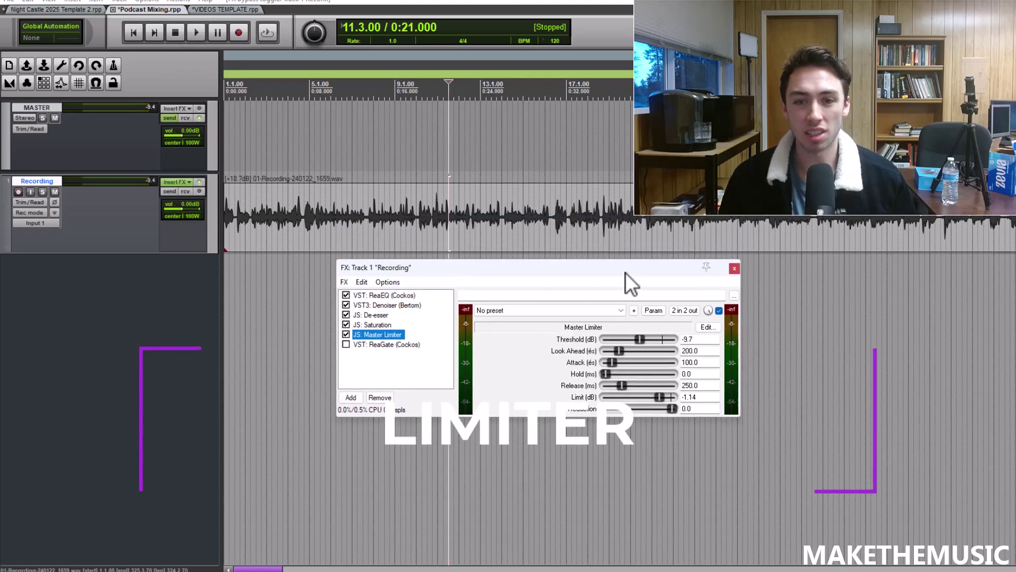
{"action": "scroll", "coordinate": [506, 148], "scroll_direction": "down", "scroll_amount": 2}
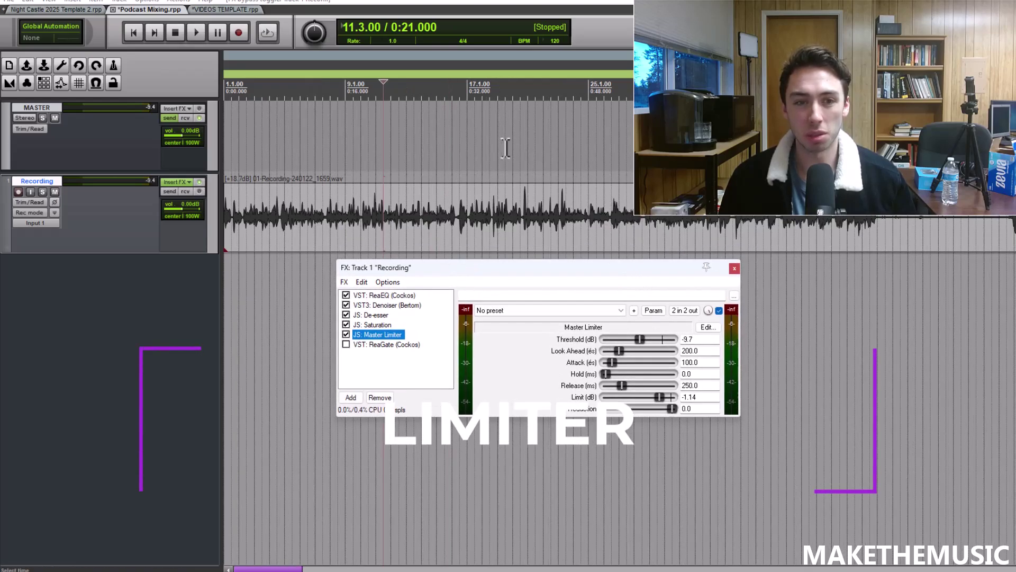
Play the voice from the project start to audition the limiter, then stop.
{"action": "left_click", "coordinate": [227, 172]}
{"action": "scroll", "coordinate": [231, 171], "scroll_direction": "up", "scroll_amount": 5}
{"action": "scroll", "coordinate": [247, 170], "scroll_direction": "down", "scroll_amount": 3}
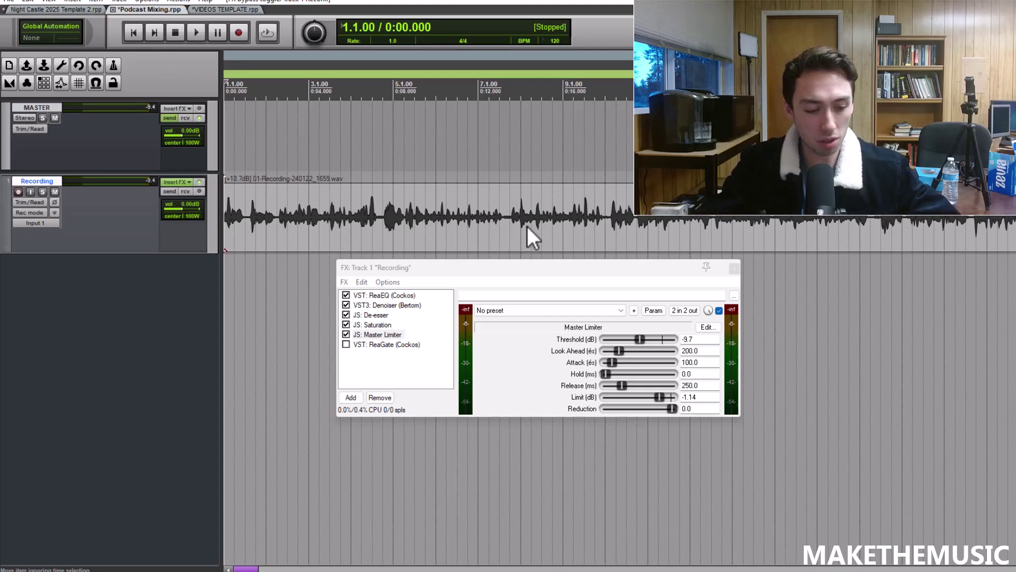
{"action": "key", "text": "space"}
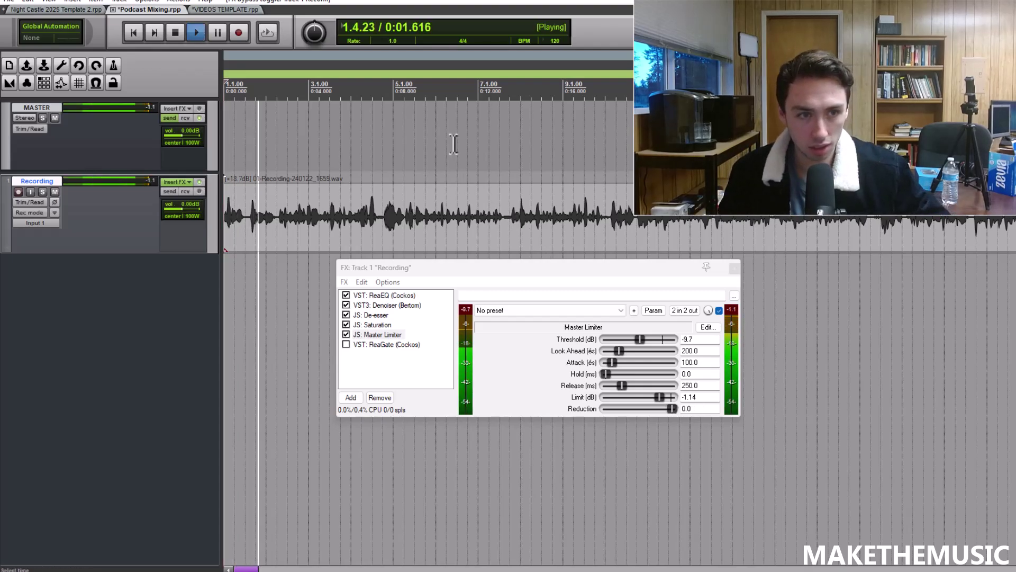
{"action": "key", "text": "space"}
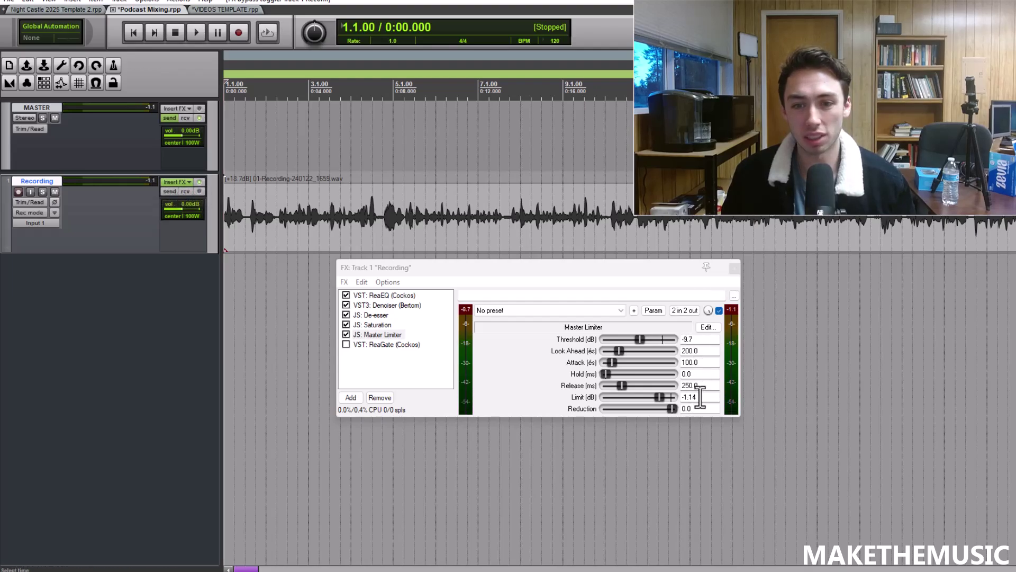
{"action": "scroll", "coordinate": [572, 156], "scroll_direction": "down", "scroll_amount": 3}
{"action": "scroll", "coordinate": [573, 156], "scroll_direction": "down", "scroll_amount": 1}
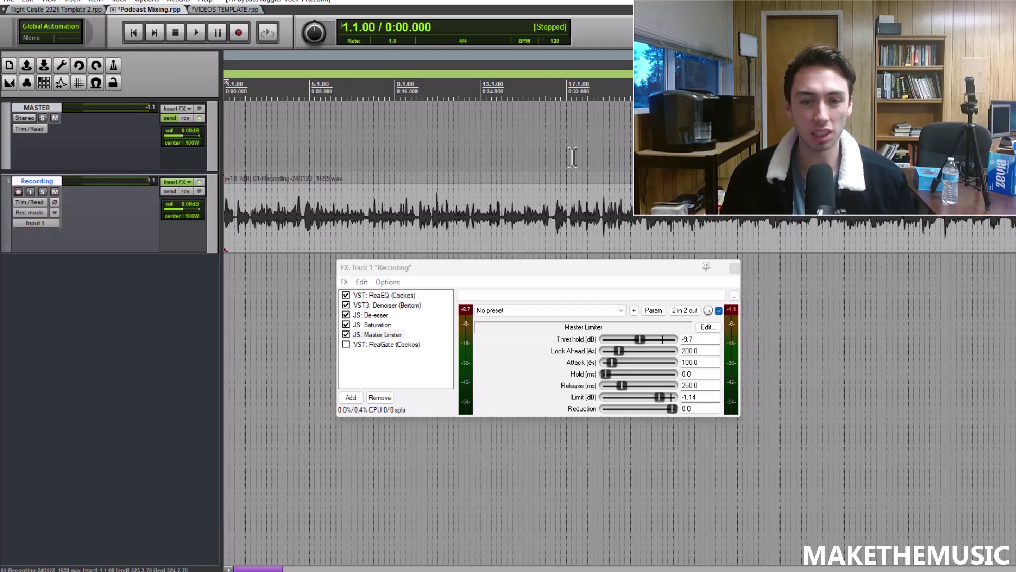
{"action": "key", "text": "space"}
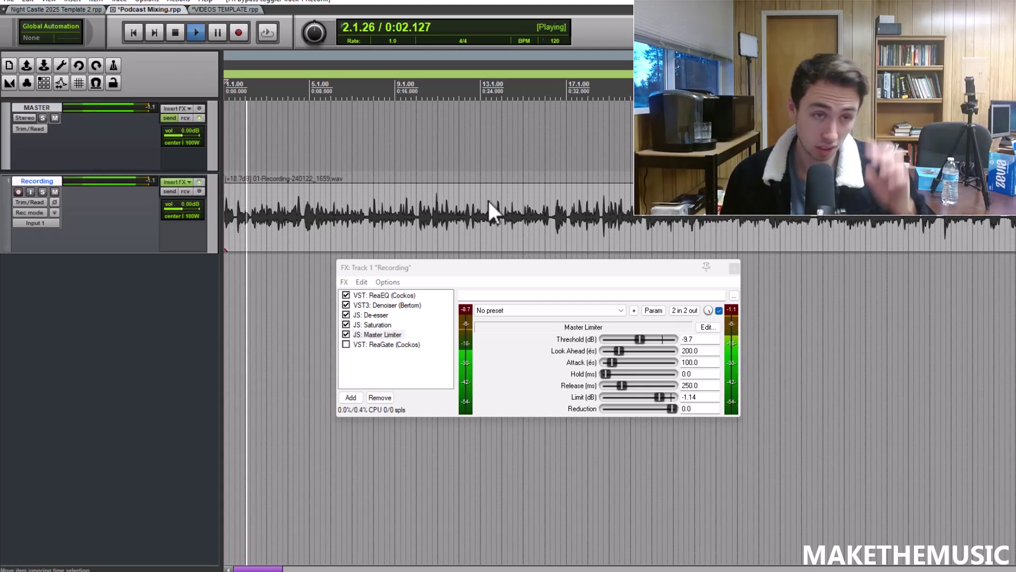
{"action": "scroll", "coordinate": [374, 156], "scroll_direction": "down", "scroll_amount": 2}
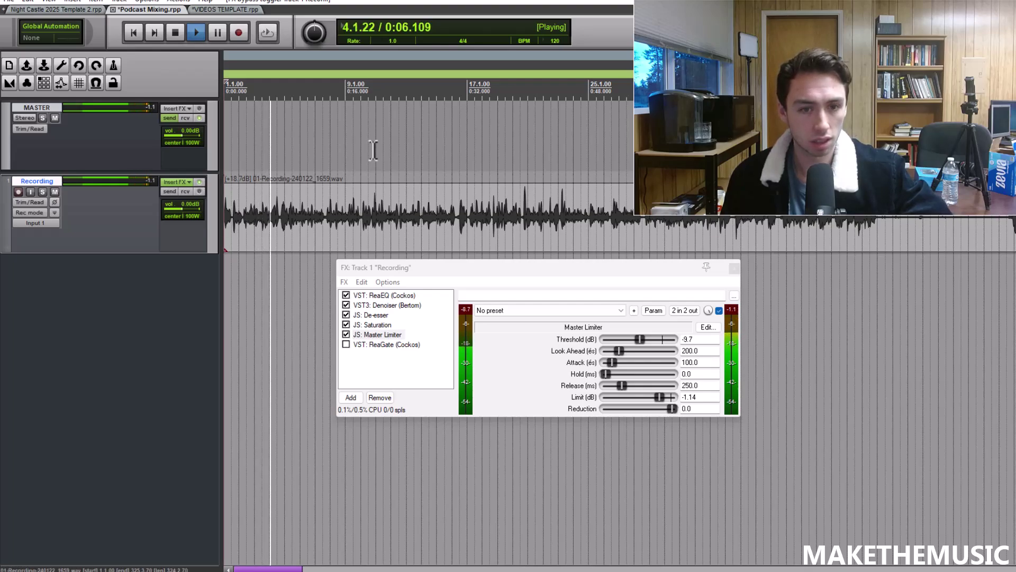
{"action": "scroll", "coordinate": [373, 167], "scroll_direction": "up", "scroll_amount": 2}
{"action": "scroll", "coordinate": [373, 169], "scroll_direction": "down", "scroll_amount": 2}
{"action": "scroll", "coordinate": [483, 166], "scroll_direction": "up", "scroll_amount": 2}
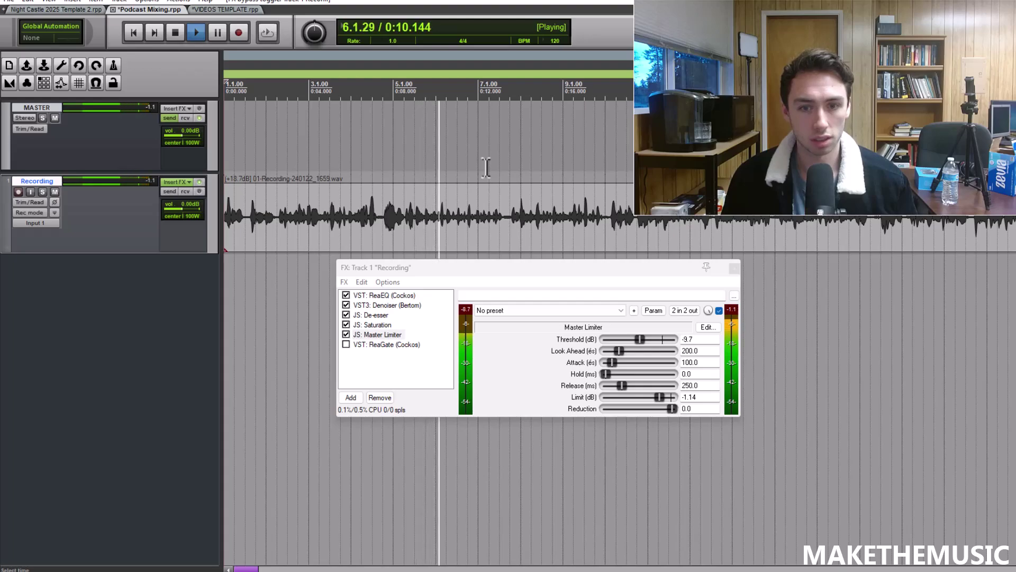
{"action": "key", "text": "space"}
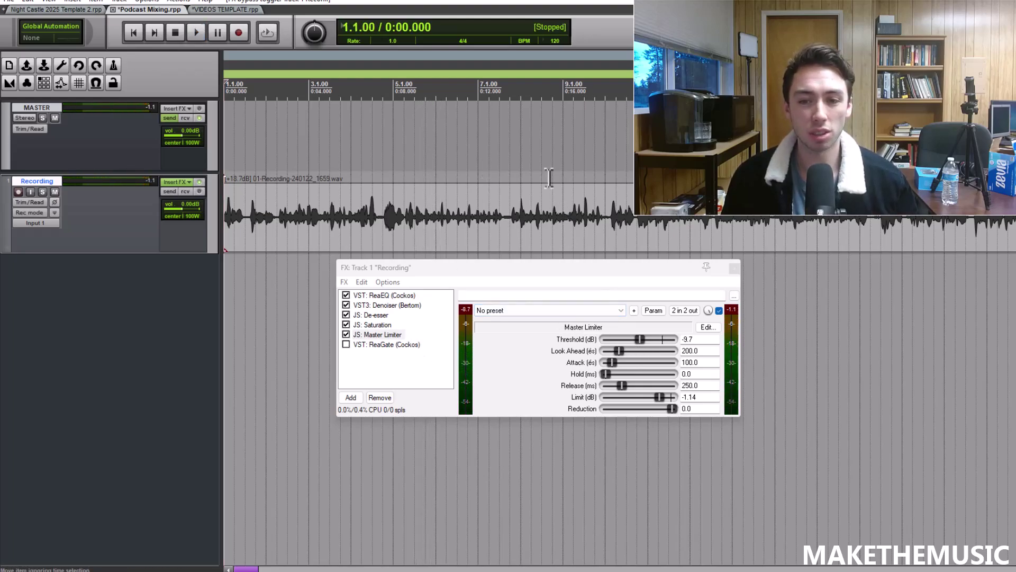
Lower the limiter threshold to -9.9 dB and play the voice around bar 21.
{"action": "mouse_move", "coordinate": [641, 343]}
{"action": "left_mouse_down"}
{"action": "mouse_move", "coordinate": [619, 341]}
{"action": "mouse_move", "coordinate": [642, 341]}
{"action": "left_mouse_up"}
{"action": "key", "text": "space"}
{"action": "key", "text": "space"}
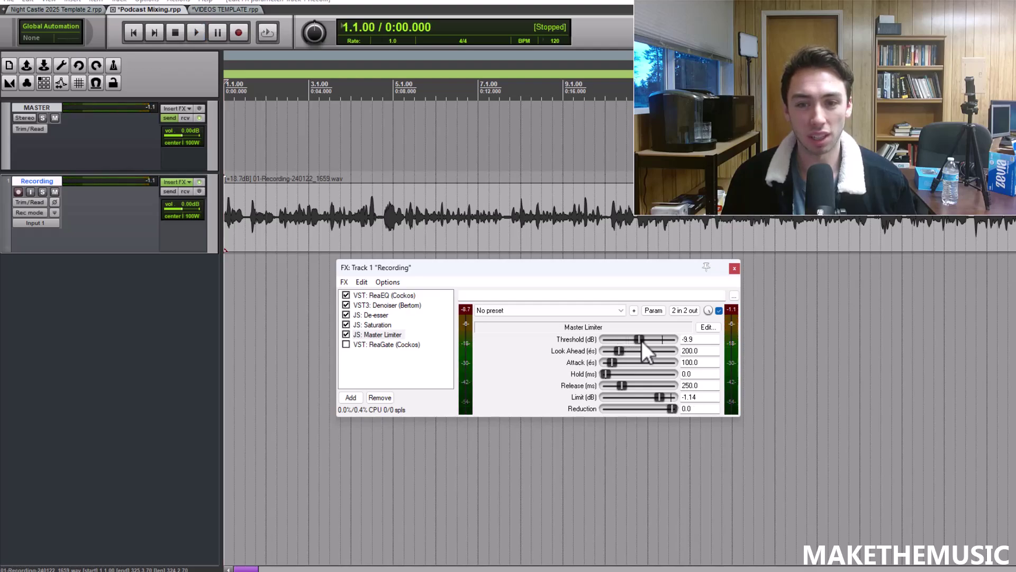
{"action": "key", "text": "space"}
{"action": "scroll", "coordinate": [551, 154], "scroll_direction": "down", "scroll_amount": 4}
{"action": "left_click", "coordinate": [529, 156]}
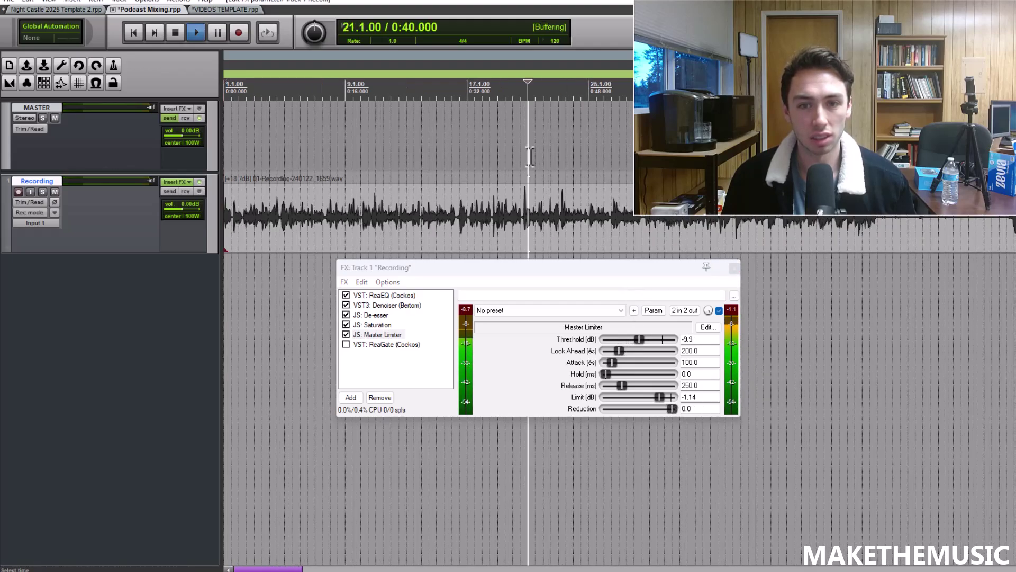
{"action": "scroll", "coordinate": [530, 156], "scroll_direction": "up", "scroll_amount": 2}
{"action": "key", "text": "space"}
Replay the limited voice from inside the clip, then display ReaGate's settings.
{"action": "scroll", "coordinate": [621, 159], "scroll_direction": "up", "scroll_amount": 3}
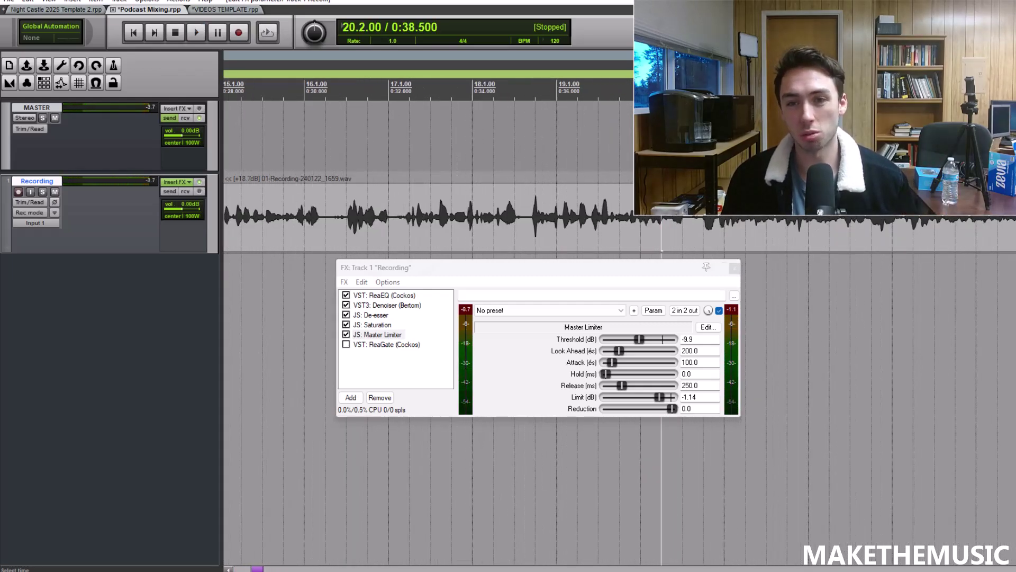
{"action": "scroll", "coordinate": [562, 165], "scroll_direction": "up", "scroll_amount": 2}
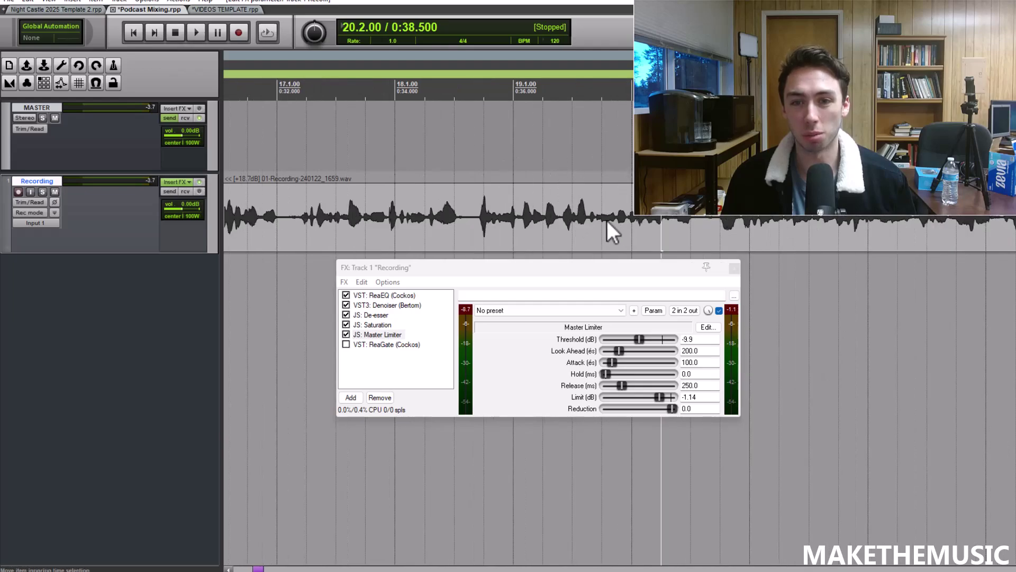
{"action": "left_click", "coordinate": [601, 157]}
{"action": "key", "text": "space"}
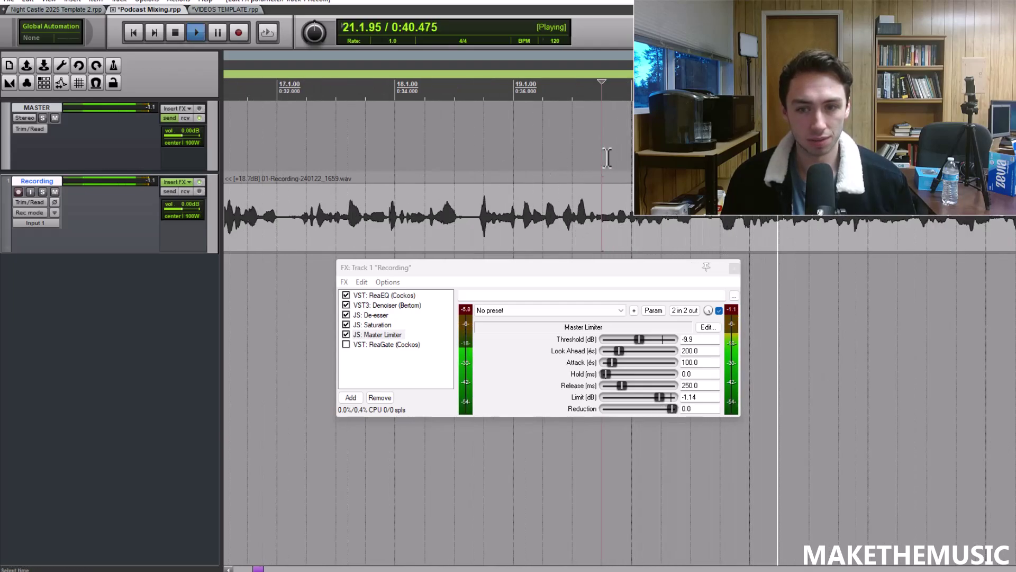
{"action": "key", "text": "space"}
{"action": "scroll", "coordinate": [607, 158], "scroll_direction": "down", "scroll_amount": 3}
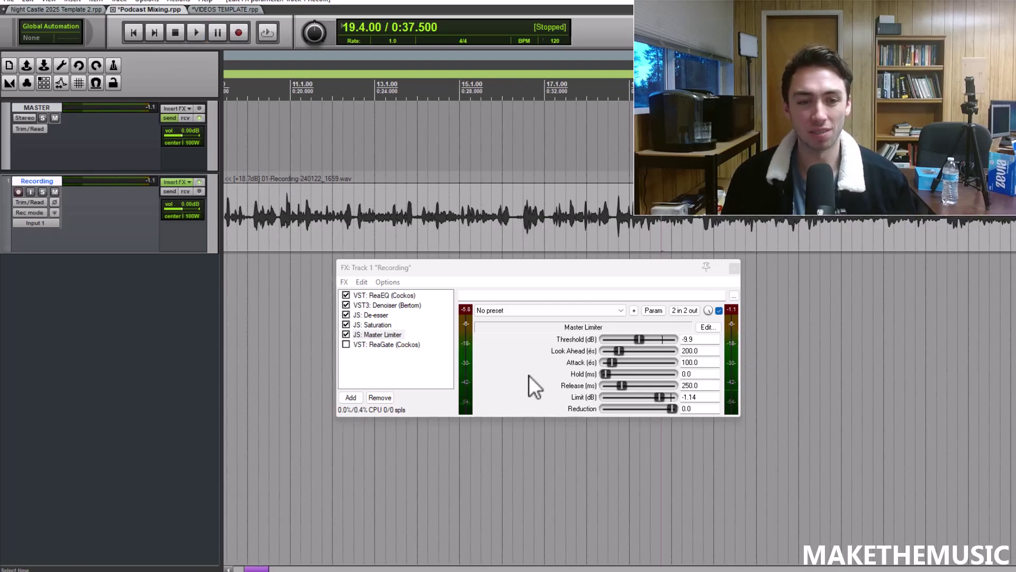
{"action": "left_click", "coordinate": [360, 344]}
Switch ReaGate on and place the play position at 1:26.
{"action": "left_click", "coordinate": [345, 344]}
{"action": "scroll", "coordinate": [545, 157], "scroll_direction": "down", "scroll_amount": 4}
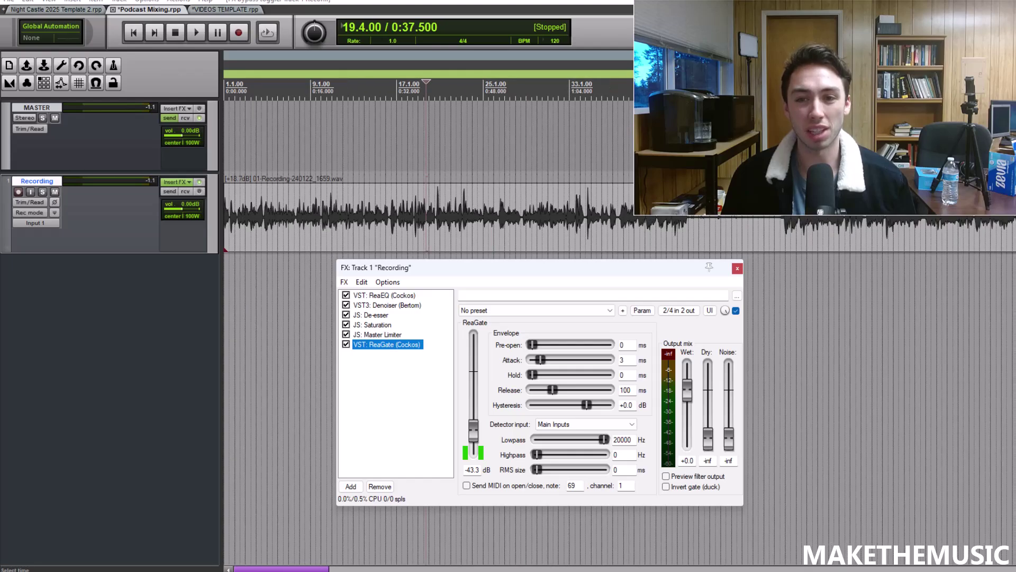
{"action": "left_click", "coordinate": [690, 158]}
{"action": "scroll", "coordinate": [696, 159], "scroll_direction": "up", "scroll_amount": 4}
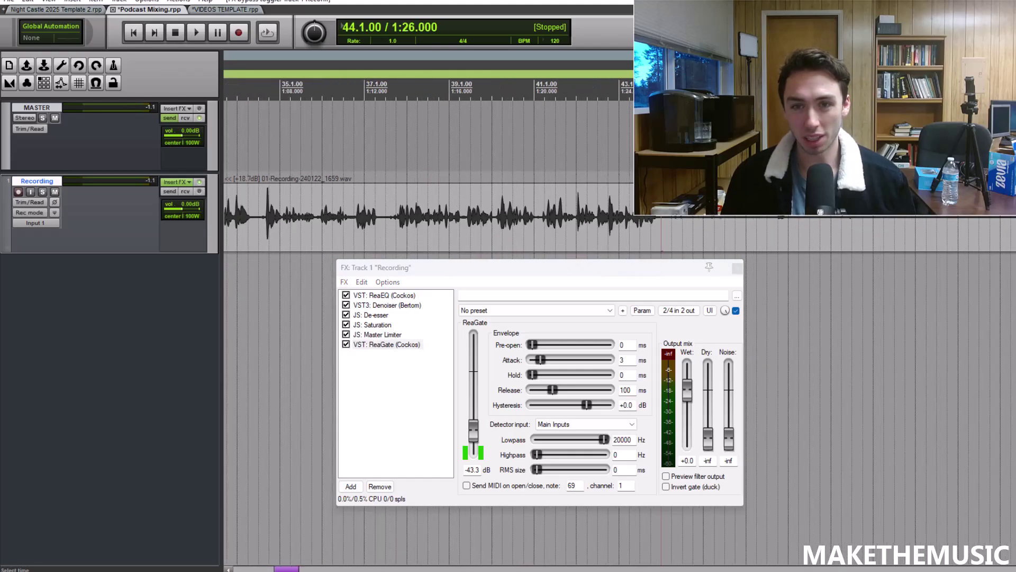
{"action": "left_click_drag", "start_coordinate": [661, 159], "coordinate": [1015, 159]}
{"action": "key", "text": "Escape"}
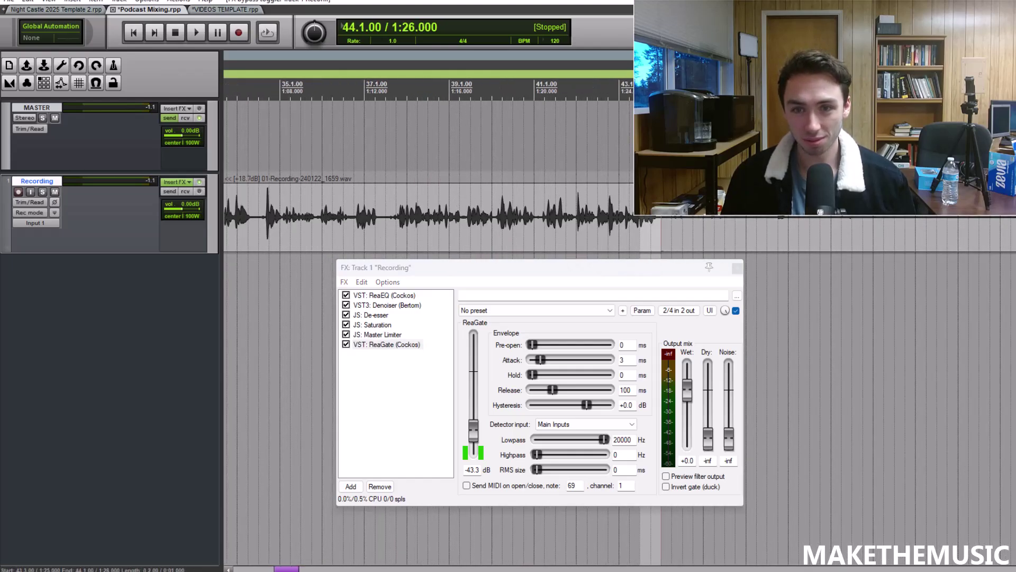
Bypass ReaGate again and play the 1:26 passage without the gate.
{"action": "scroll", "coordinate": [661, 159], "scroll_direction": "down", "scroll_amount": 2}
{"action": "scroll", "coordinate": [662, 249], "scroll_direction": "up", "scroll_amount": 1}
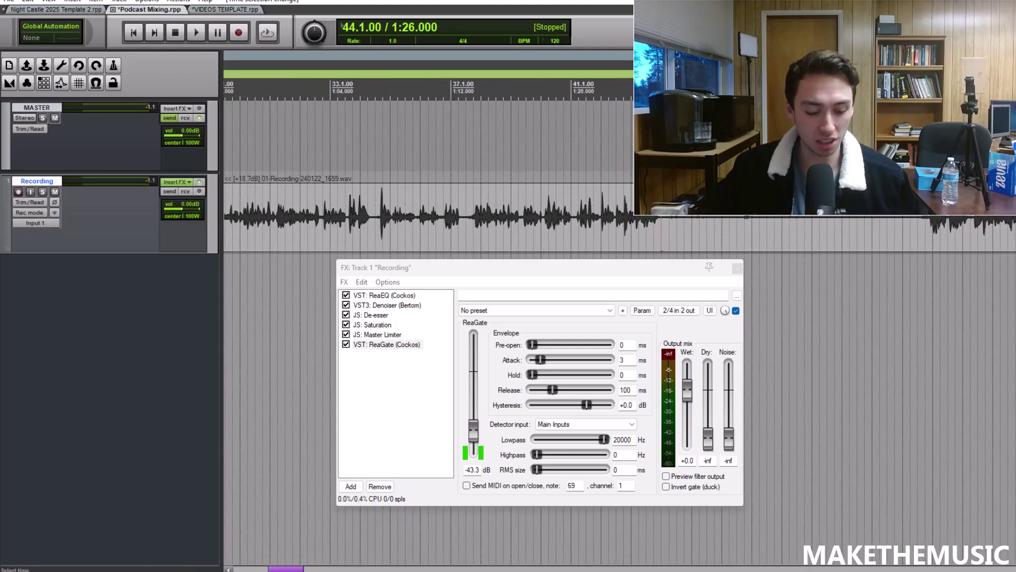
{"action": "left_click", "coordinate": [347, 345]}
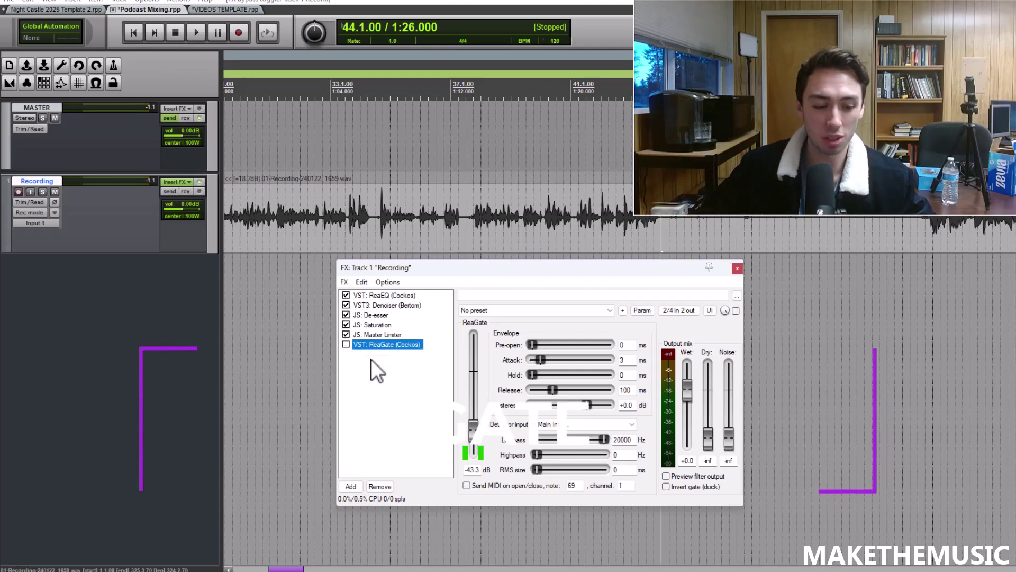
{"action": "key", "text": "space"}
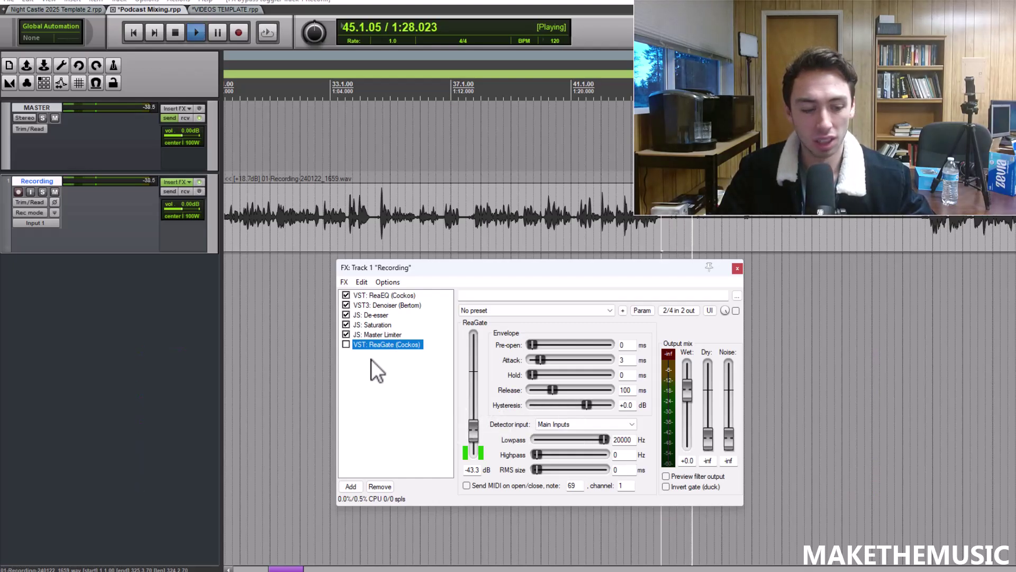
{"action": "key", "text": "space"}
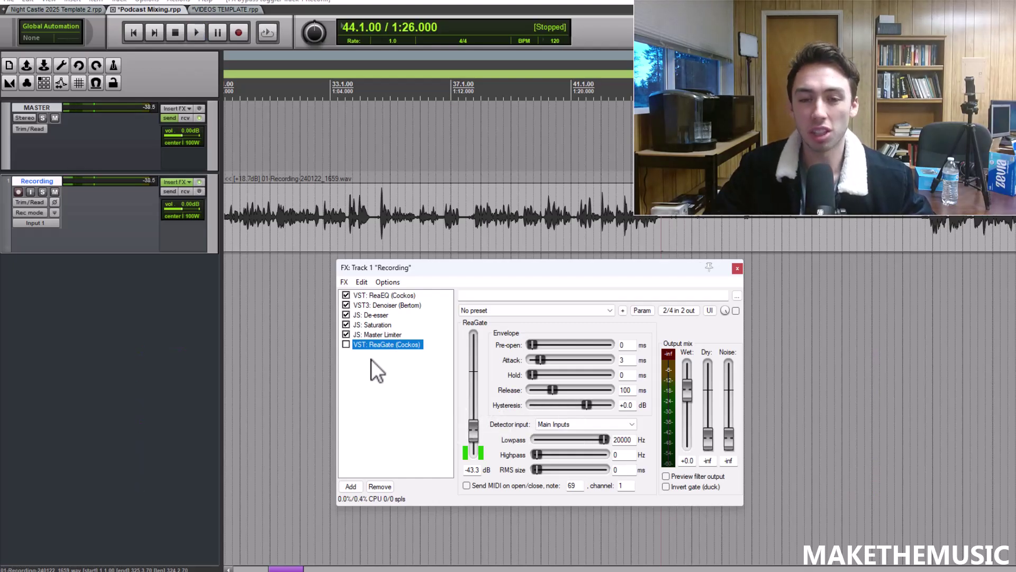
Re-enable ReaGate and play the passage to hear the gated voice.
{"action": "left_click", "coordinate": [346, 345]}
{"action": "key", "text": "space"}
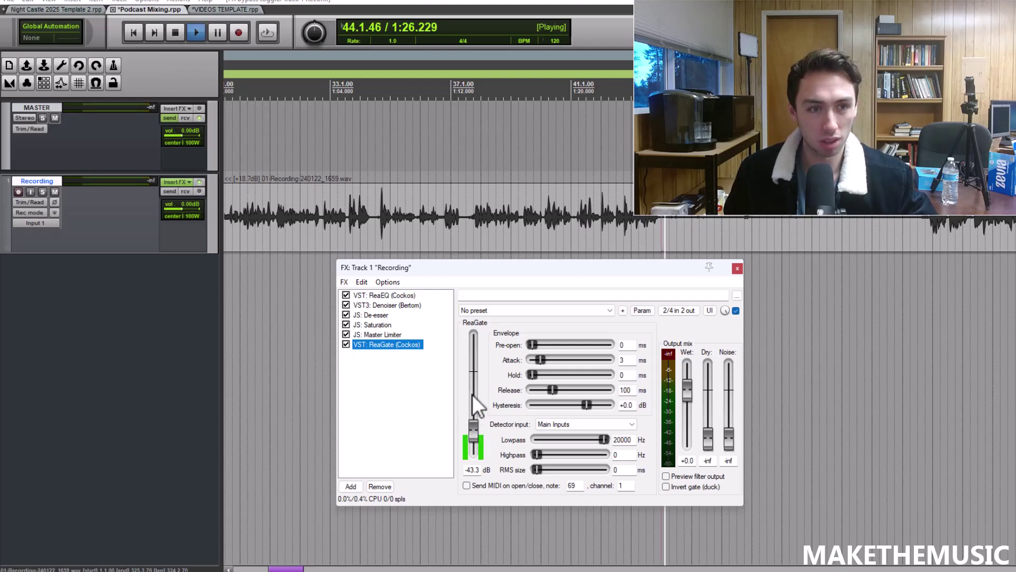
{"action": "key", "text": "space"}
{"action": "scroll", "coordinate": [655, 235], "scroll_direction": "down", "scroll_amount": 6}
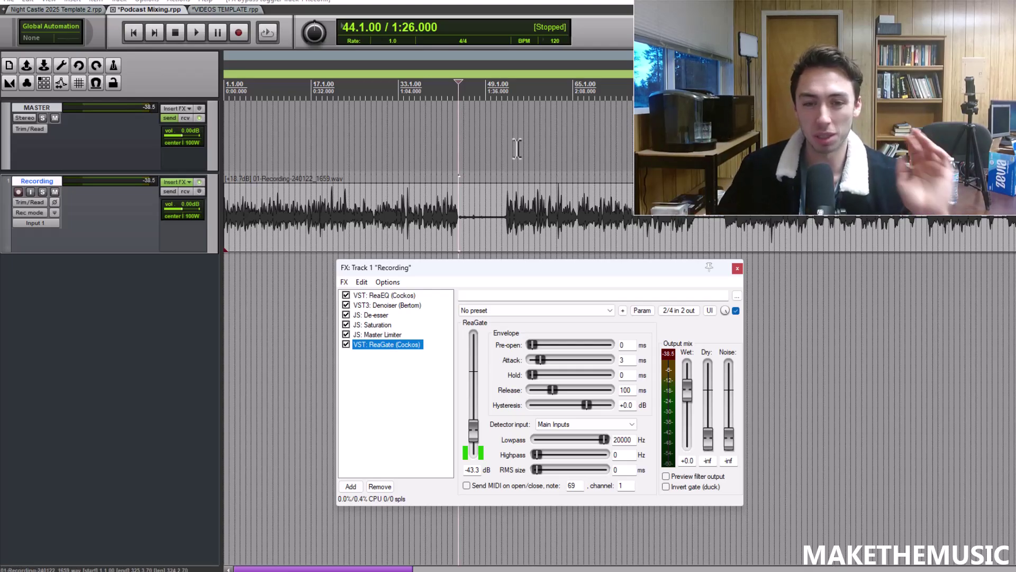
Raise the FX chain window and set the play position to 2:52.
{"action": "left_click_drag", "start_coordinate": [539, 260], "coordinate": [541, 234]}
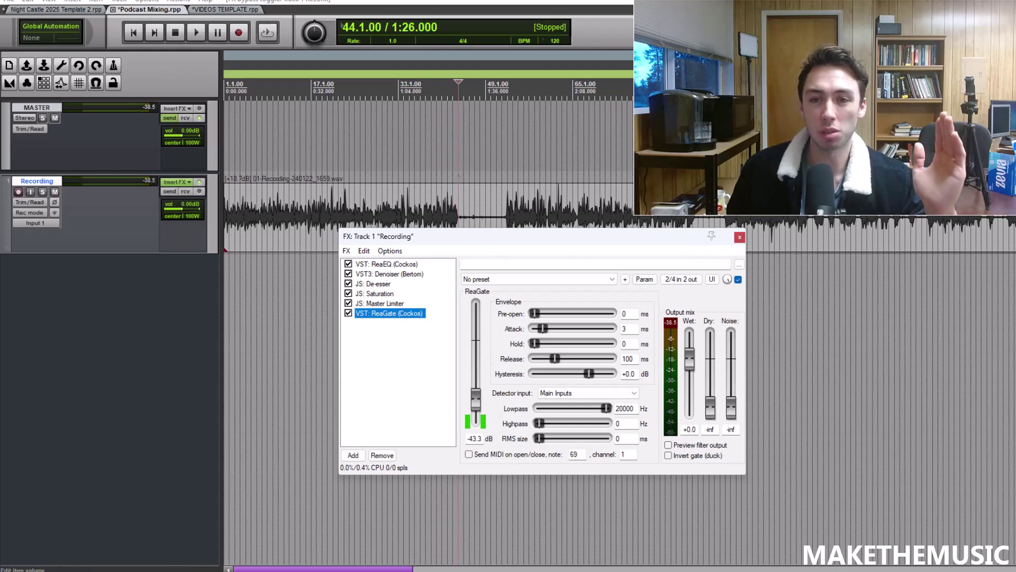
{"action": "left_click", "coordinate": [557, 158]}
{"action": "scroll", "coordinate": [557, 176], "scroll_direction": "up", "scroll_amount": 4}
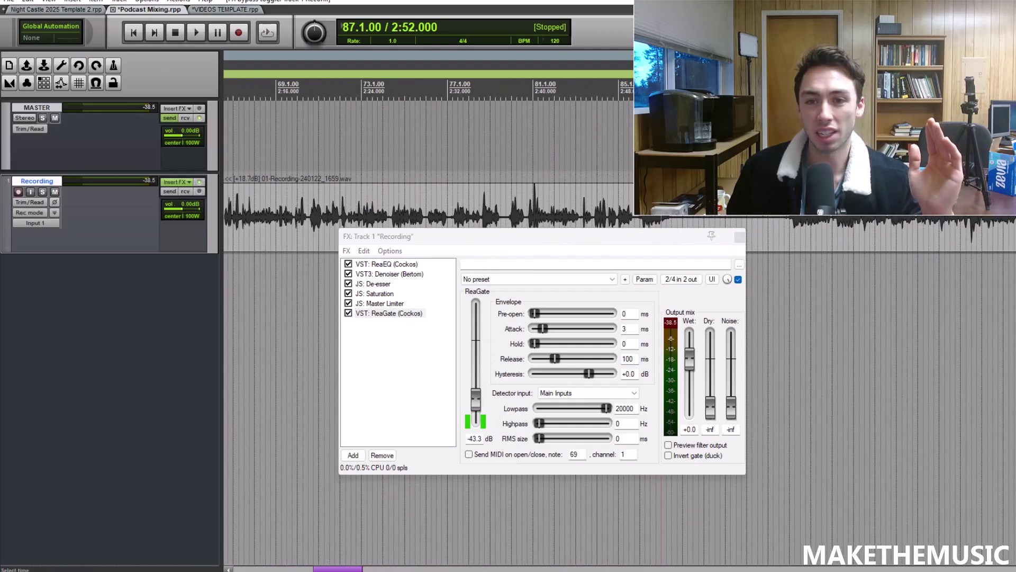
{"action": "scroll", "coordinate": [557, 175], "scroll_direction": "down", "scroll_amount": 4}
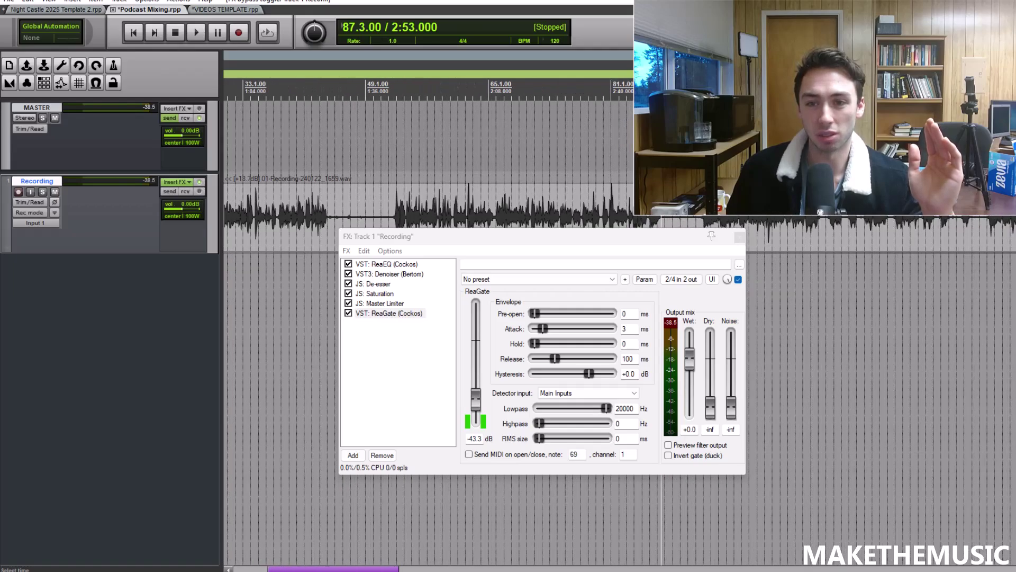
Close the FX chain window and play the voice from 0:30.
{"action": "left_click", "coordinate": [739, 237]}
{"action": "scroll", "coordinate": [284, 279], "scroll_direction": "up", "scroll_amount": 2}
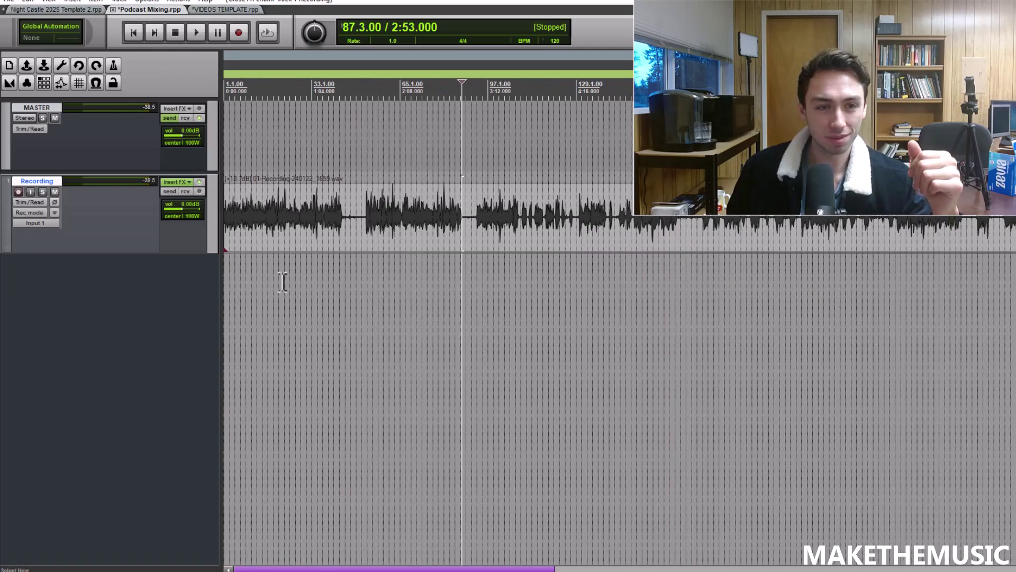
{"action": "left_click", "coordinate": [230, 278]}
{"action": "left_click", "coordinate": [228, 279]}
{"action": "left_click", "coordinate": [226, 278]}
{"action": "left_click", "coordinate": [385, 287]}
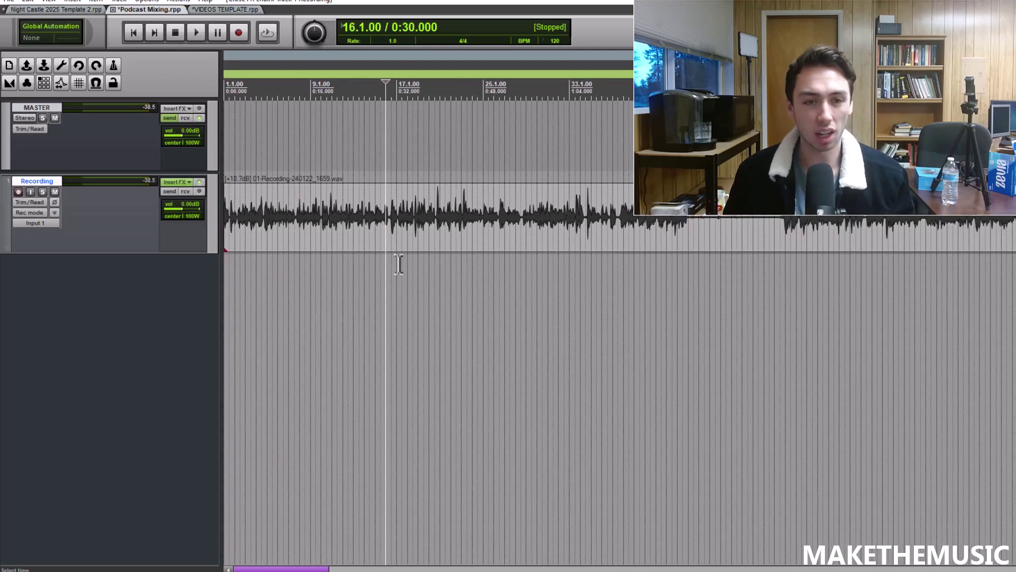
{"action": "key", "text": "space"}
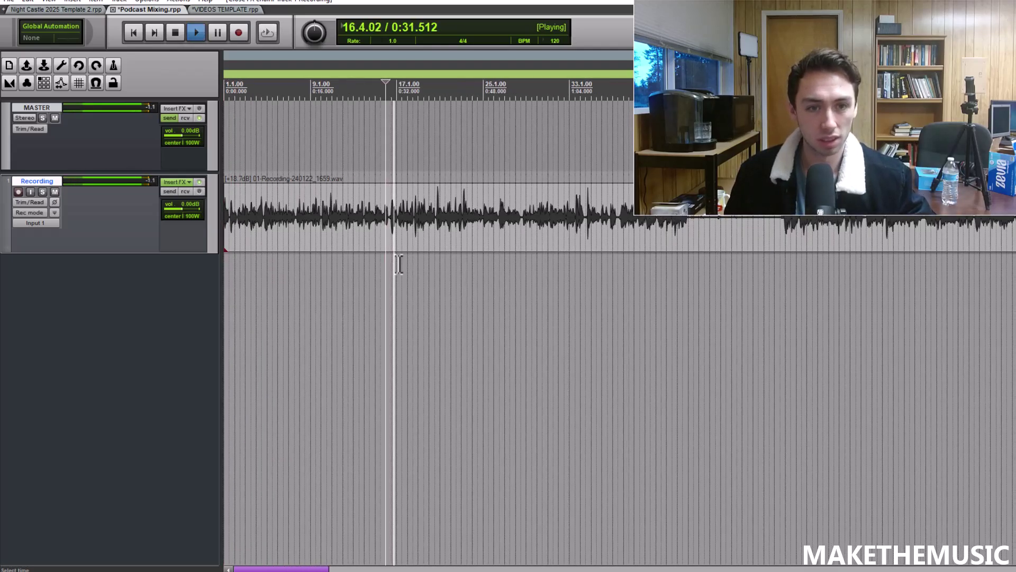
{"action": "key", "text": "space"}
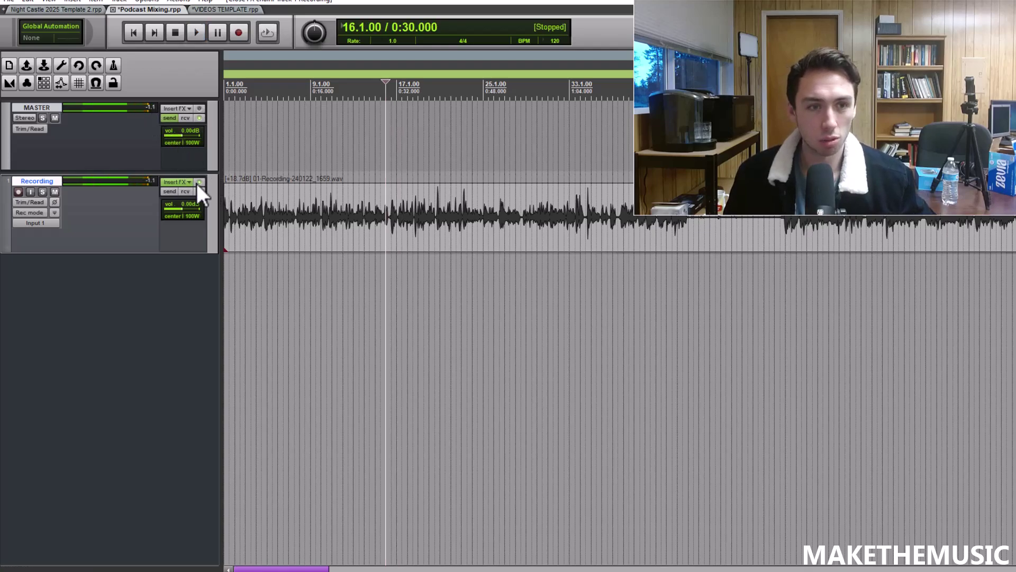
Bypass all voice track effects, replay from 0:30, then re-enable them.
{"action": "left_click", "coordinate": [199, 182]}
{"action": "key", "text": "space"}
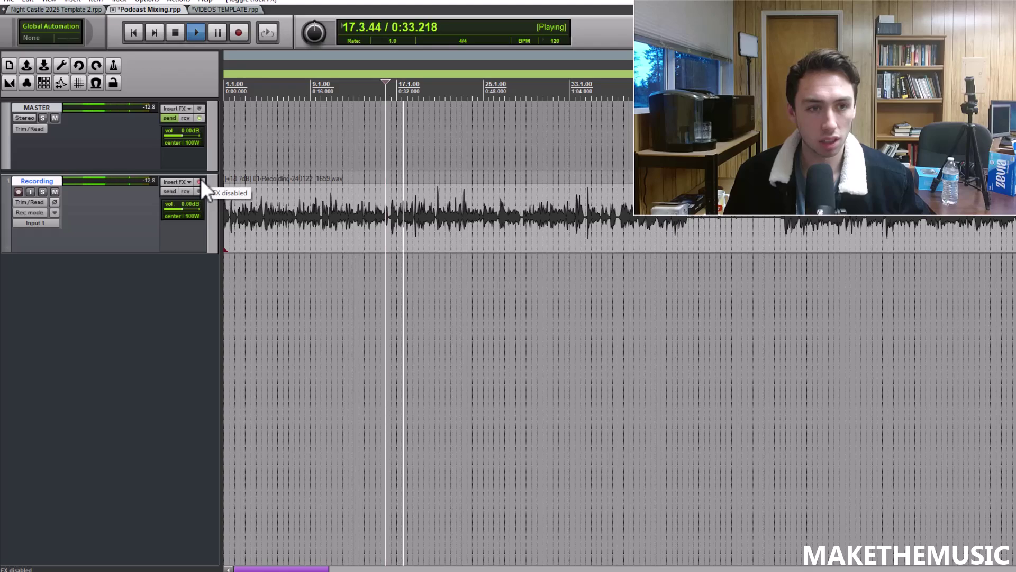
{"action": "left_click", "coordinate": [200, 179]}
{"action": "scroll", "coordinate": [363, 141], "scroll_direction": "up", "scroll_amount": 2}
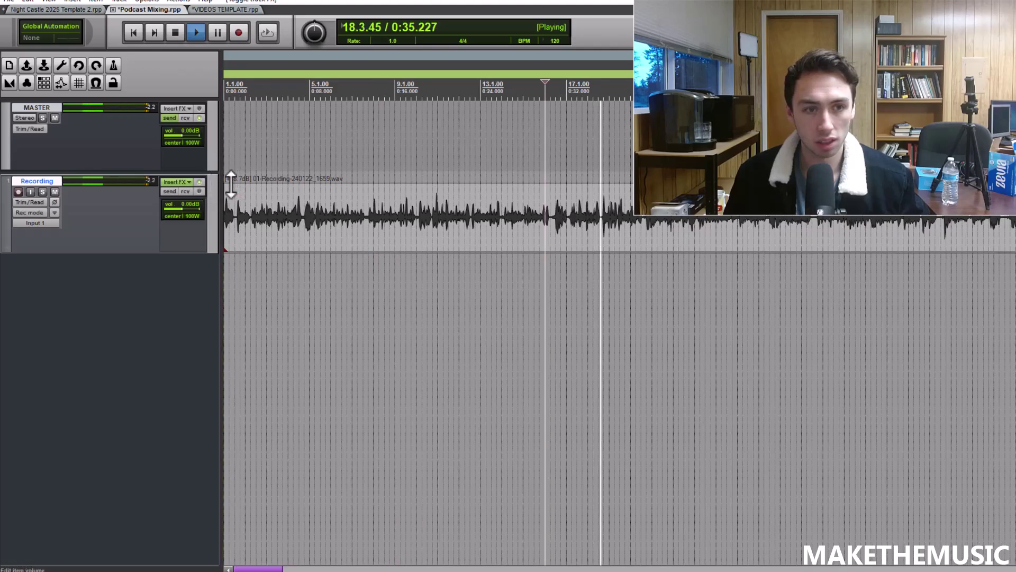
{"action": "scroll", "coordinate": [389, 134], "scroll_direction": "down", "scroll_amount": 1}
{"action": "scroll", "coordinate": [389, 134], "scroll_direction": "down", "scroll_amount": 1}
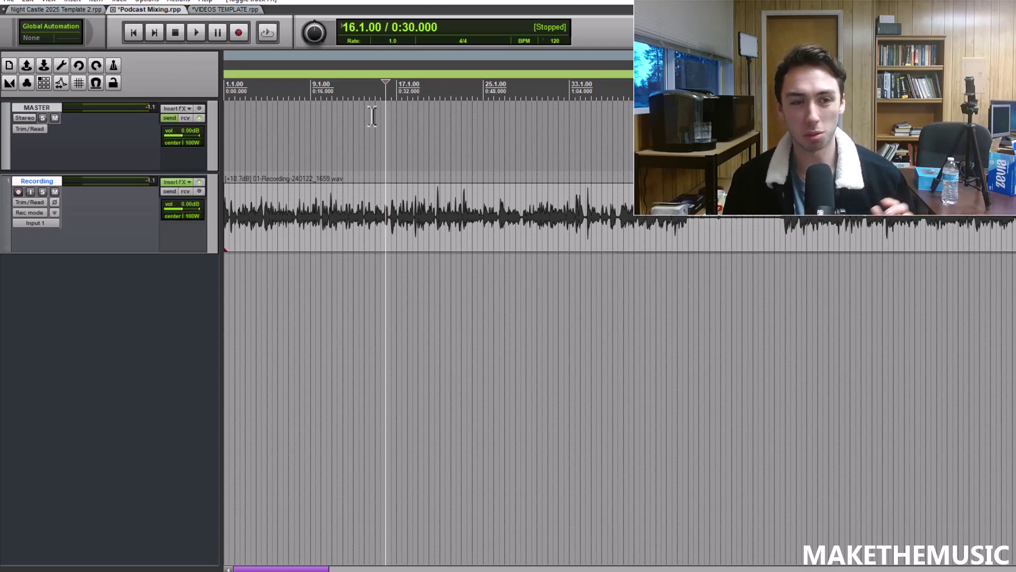
{"action": "left_click", "coordinate": [172, 181]}
{"action": "left_click", "coordinate": [389, 274]}
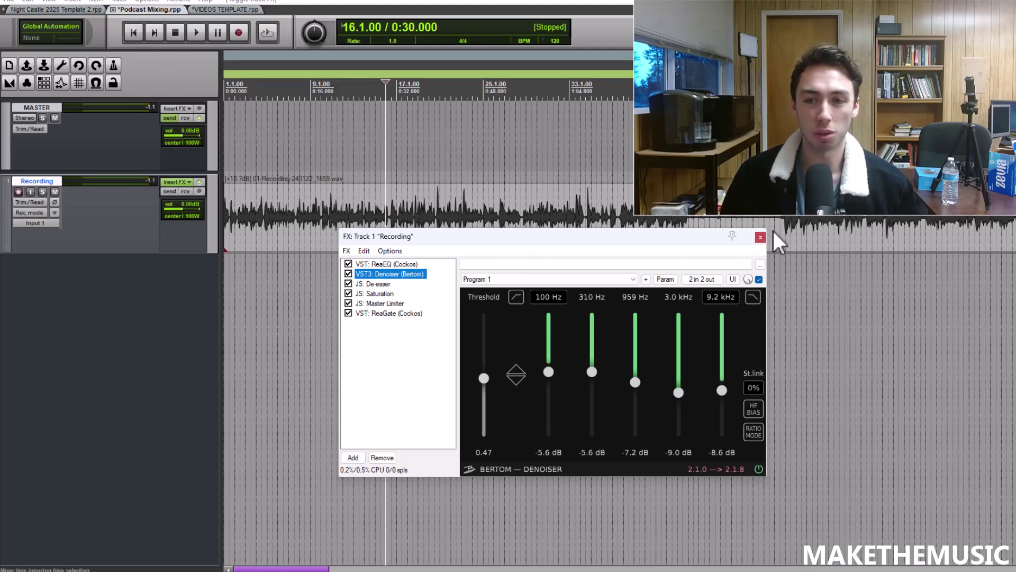
{"action": "left_click", "coordinate": [760, 237]}
{"action": "scroll", "coordinate": [544, 277], "scroll_direction": "down", "scroll_amount": 5}
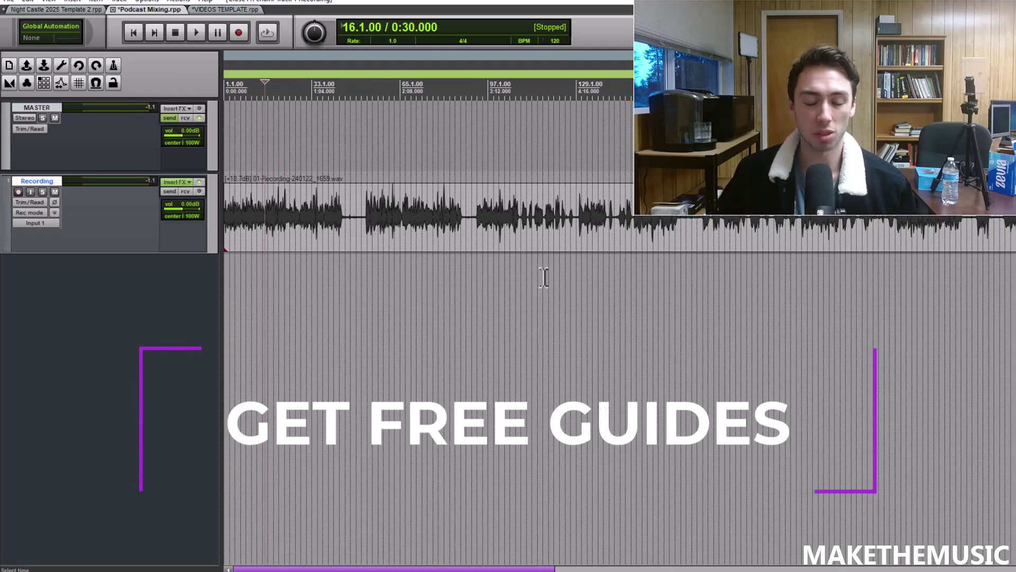